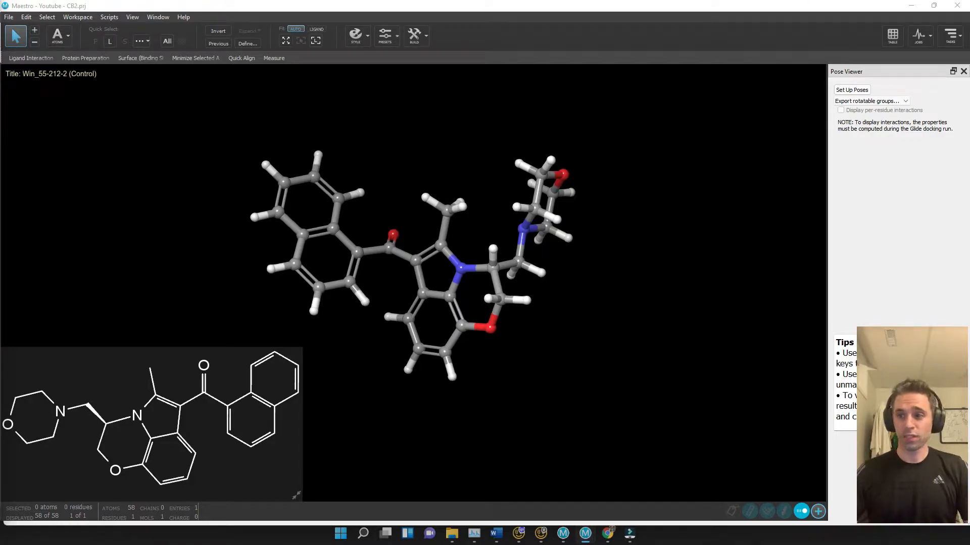
# Review the docking results in the project table, then rotate the receptor model in the workspace
pyautogui.moveTo(0, 9); pyautogui.dragTo(835, 15)
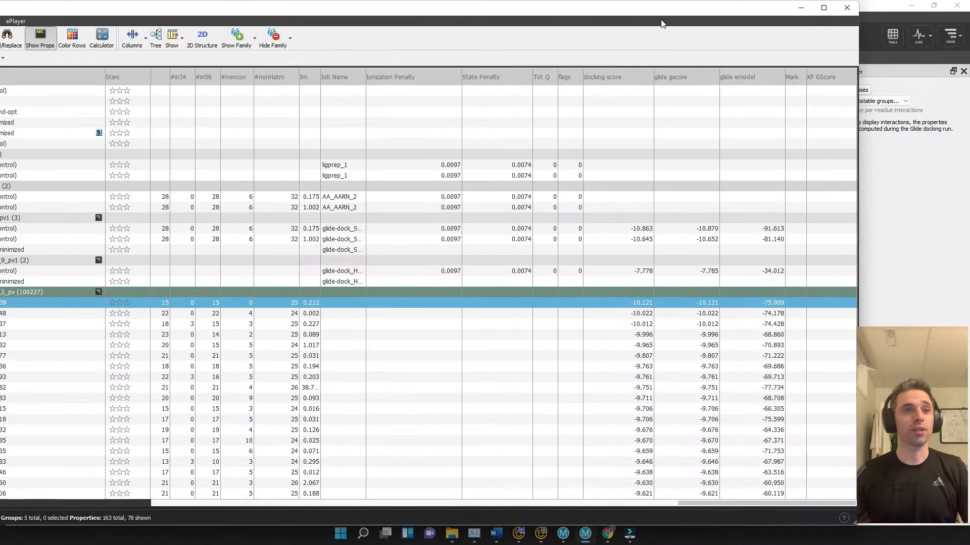
pyautogui.click(823, 8)
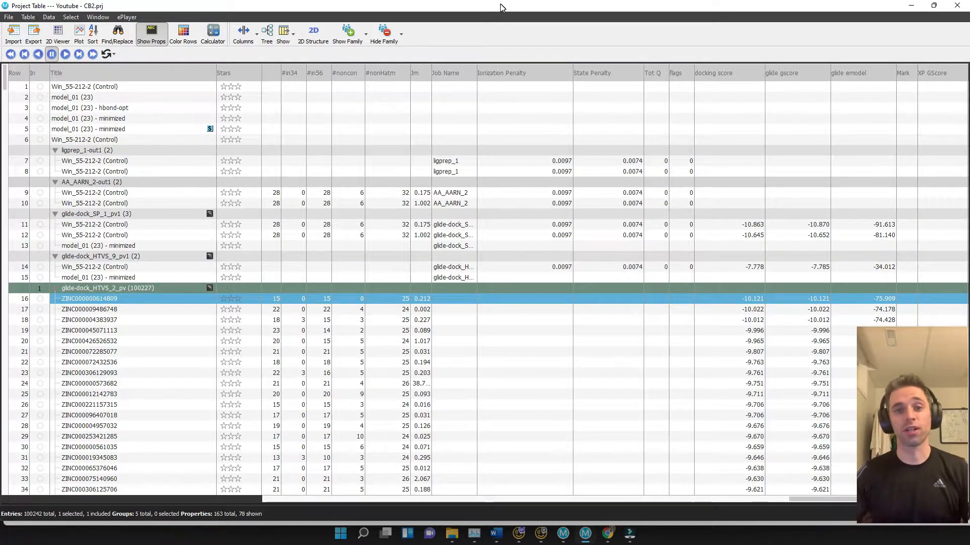
pyautogui.moveTo(508, 7); pyautogui.dragTo(0, 10)
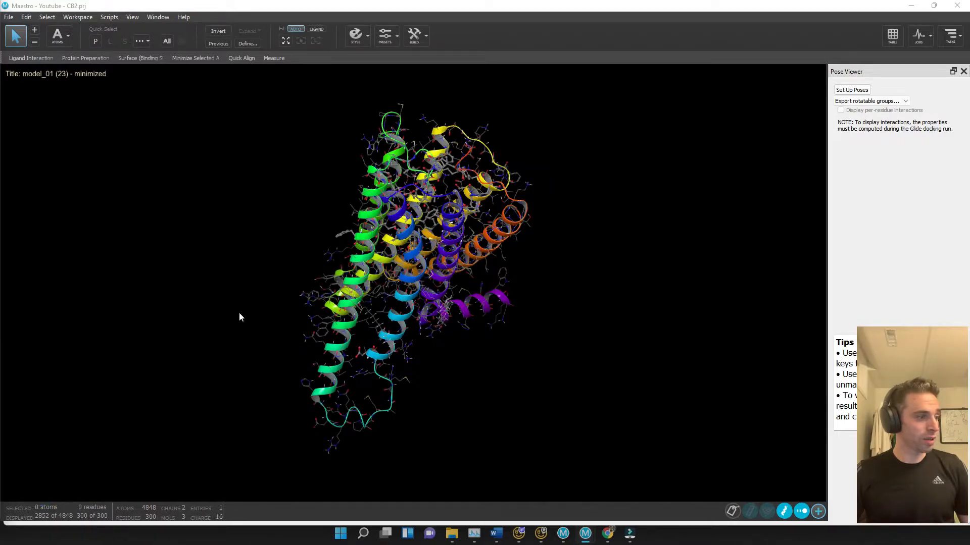
pyautogui.click(559, 326)
pyautogui.moveTo(559, 330); pyautogui.dragTo(253, 273, button='middle')
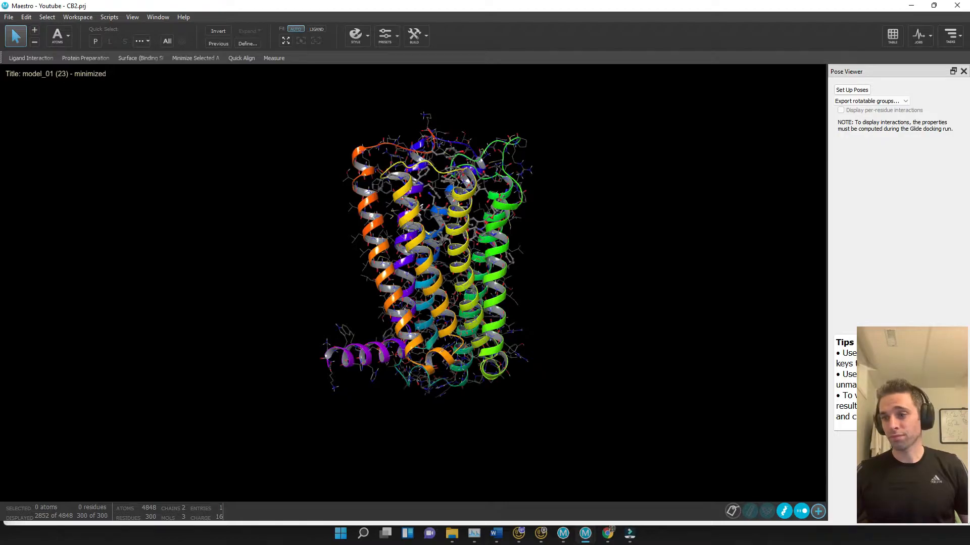
pyautogui.click(892, 35)
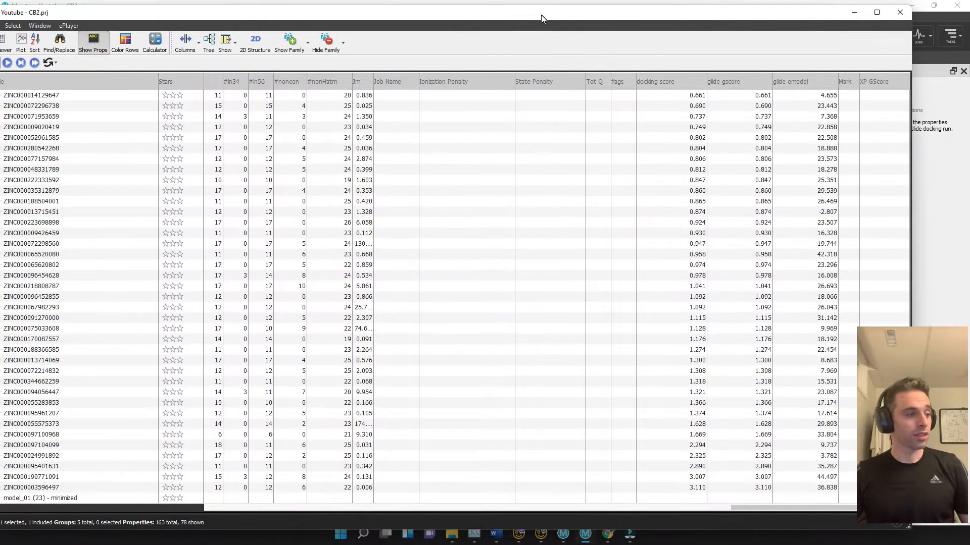
pyautogui.click(877, 12)
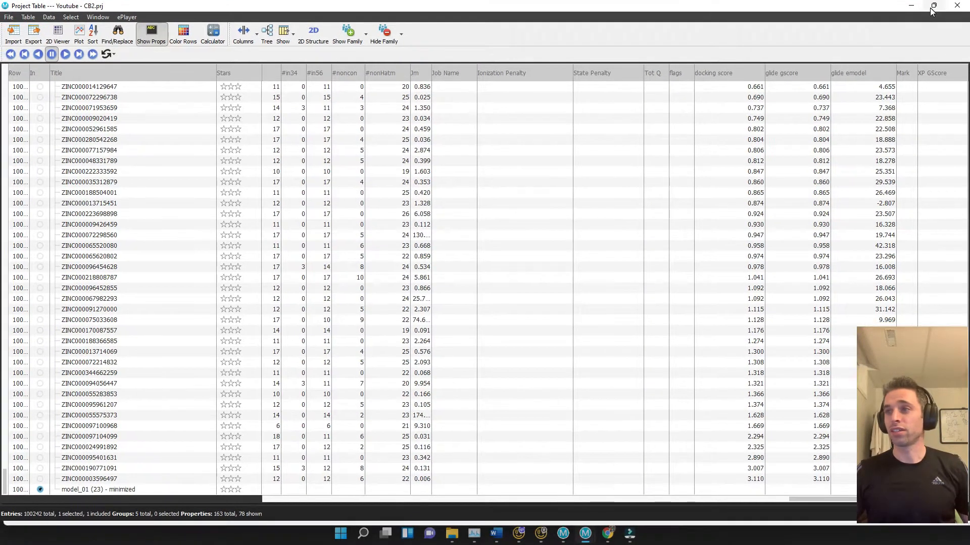
pyautogui.click(933, 7)
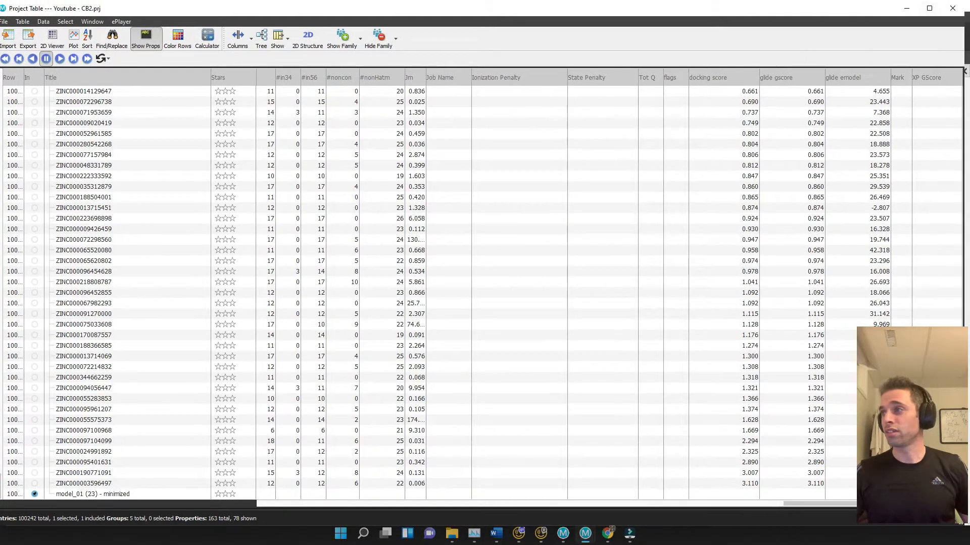
pyautogui.moveTo(111, 7); pyautogui.dragTo(149, 10)
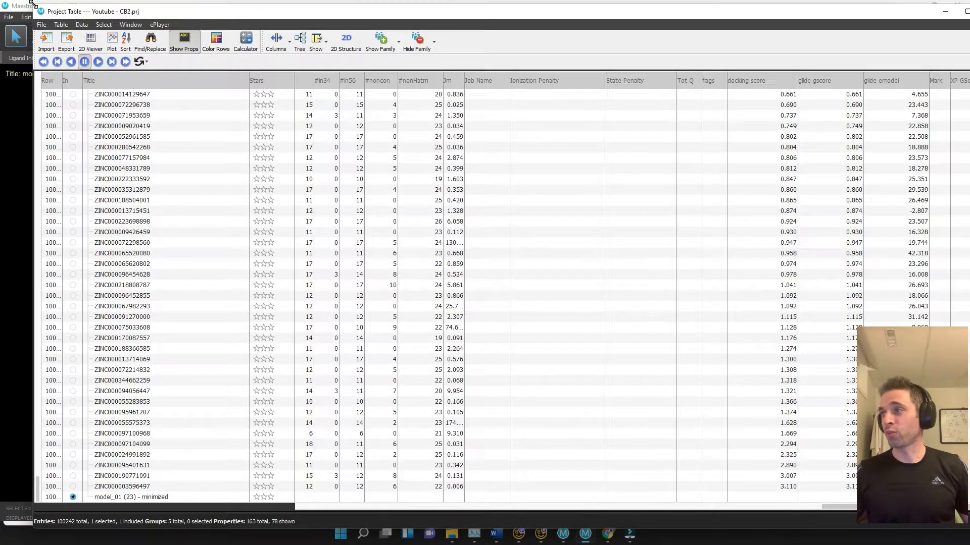
pyautogui.moveTo(31, 3); pyautogui.dragTo(673, 33)
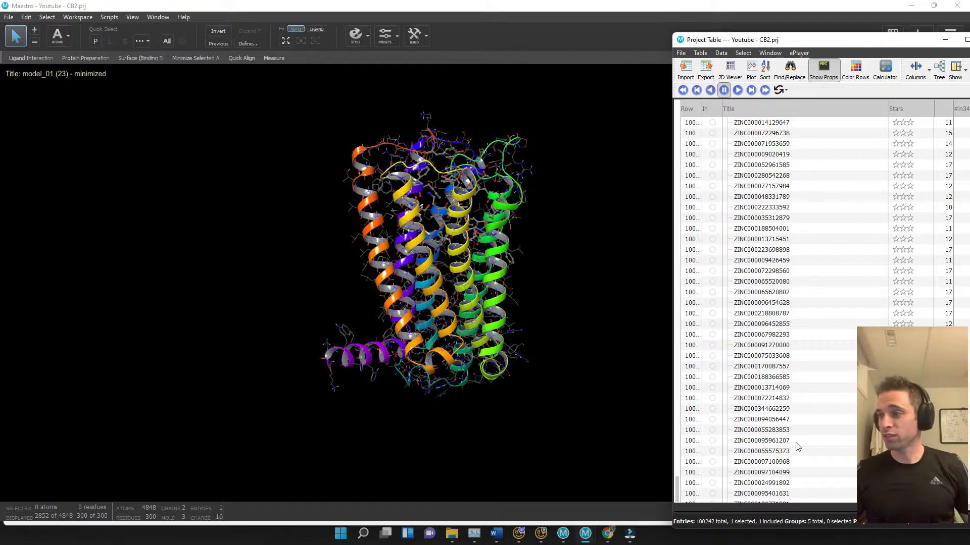
pyautogui.moveTo(678, 487); pyautogui.dragTo(677, 339)
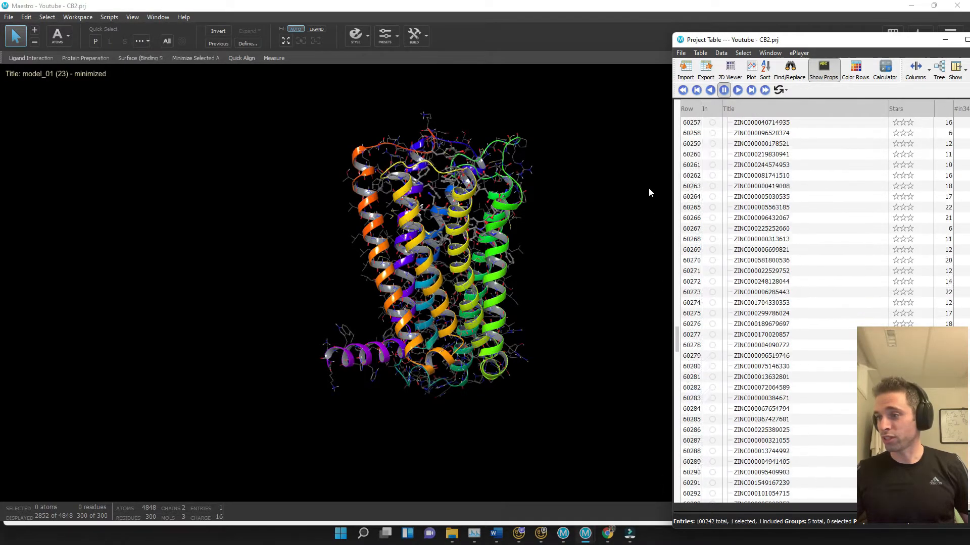
pyautogui.moveTo(649, 191); pyautogui.dragTo(660, 98)
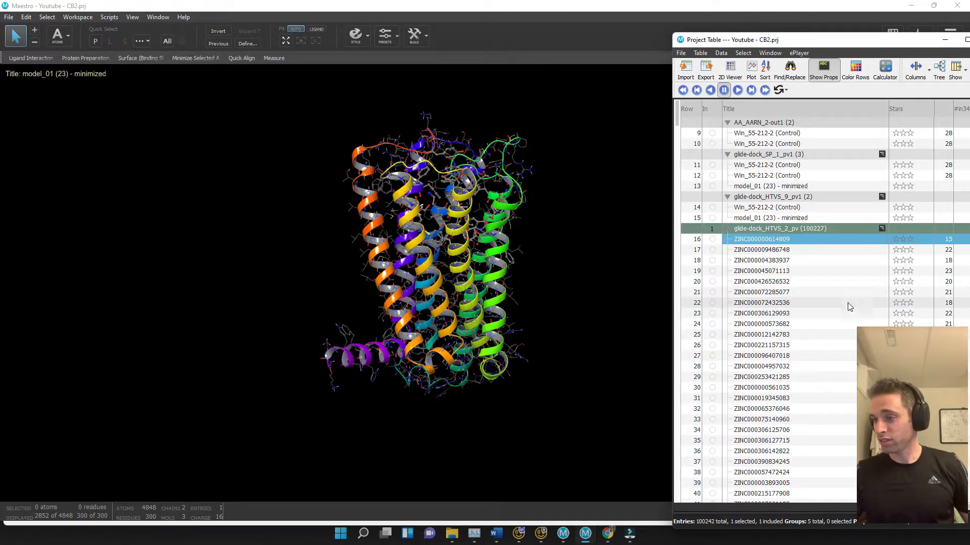
pyautogui.click(712, 239)
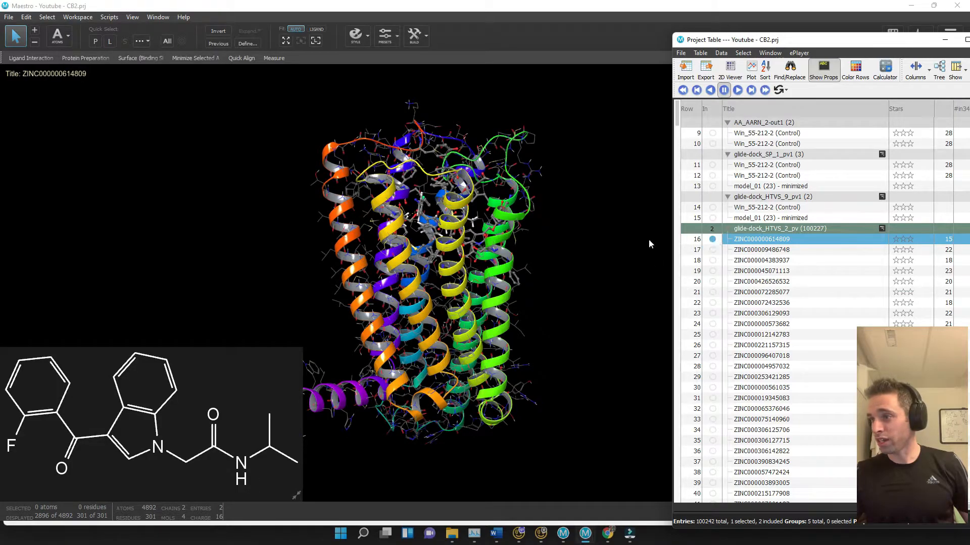
# Zoom in on the docked ligand and rotate around it to inspect its pose in the binding pocket
pyautogui.moveTo(802, 40); pyautogui.dragTo(510, 77)
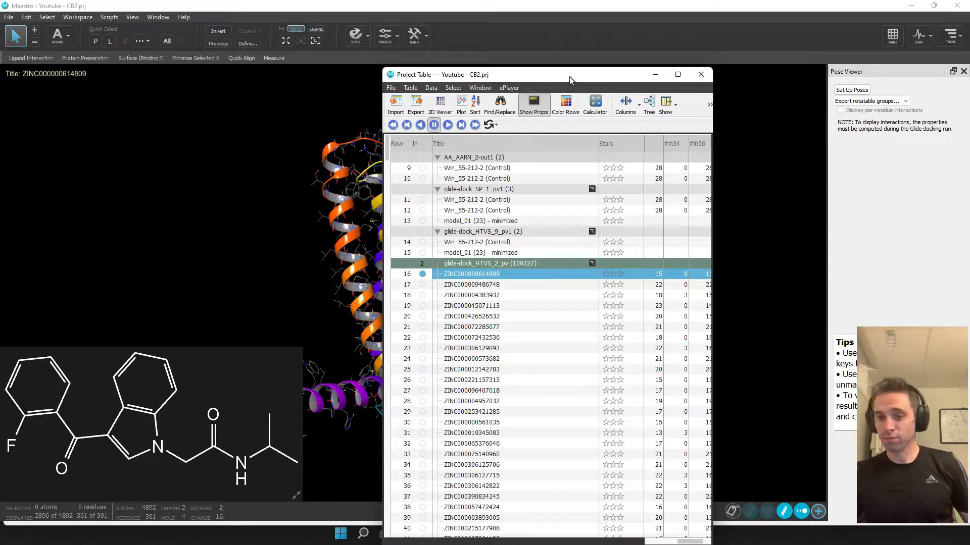
pyautogui.moveTo(569, 77); pyautogui.dragTo(0, 79)
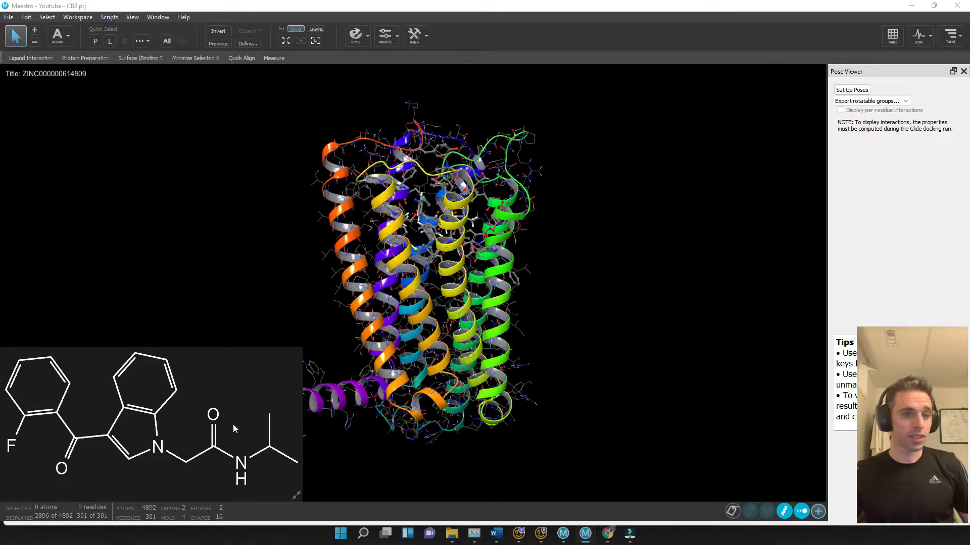
pyautogui.moveTo(595, 327); pyautogui.dragTo(577, 329, button='middle')
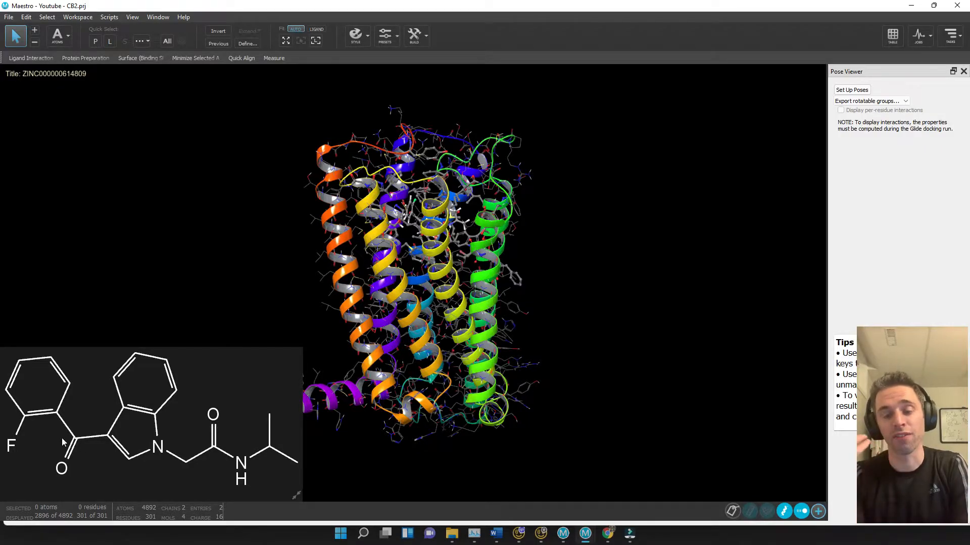
pyautogui.click(316, 43)
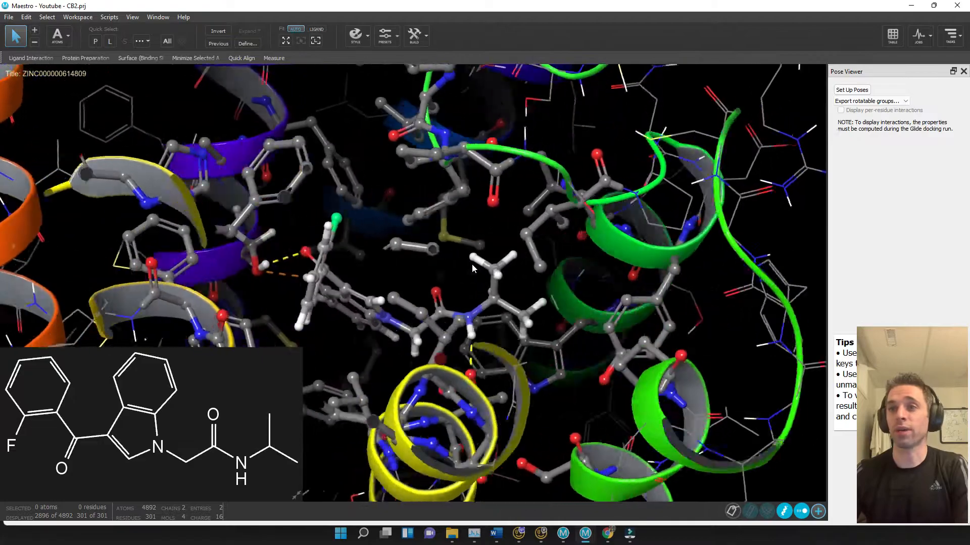
pyautogui.moveTo(472, 264); pyautogui.dragTo(492, 283, button='middle')
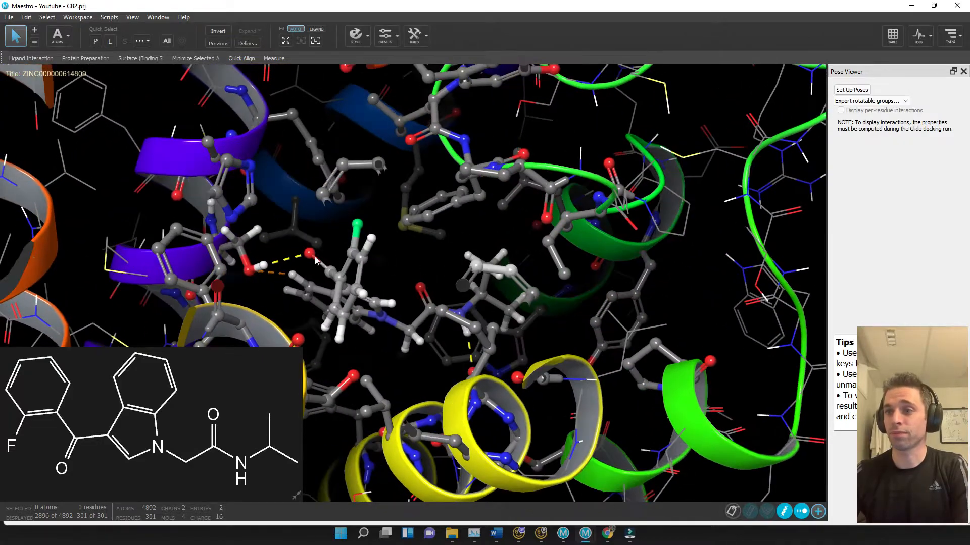
pyautogui.moveTo(260, 265); pyautogui.dragTo(237, 280, button='middle')
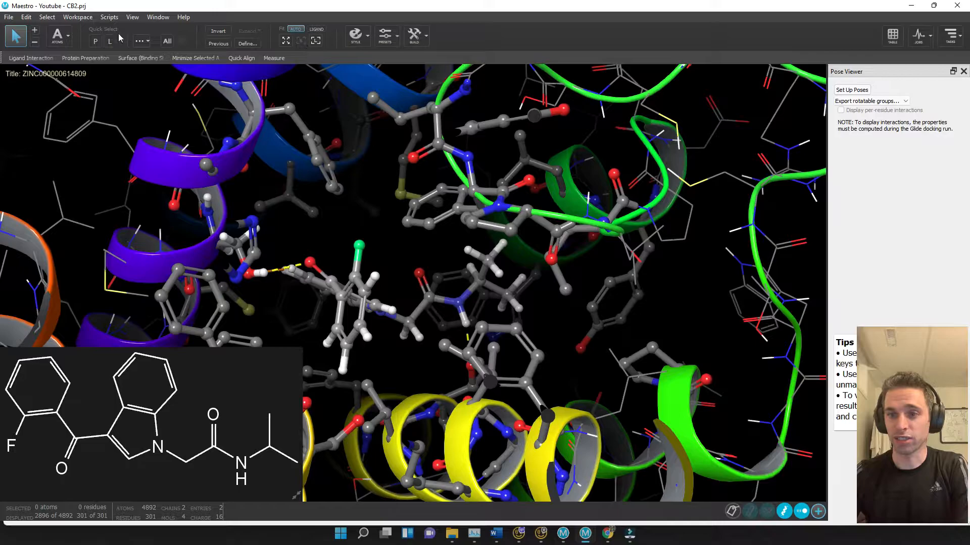
# Switch to residue picking and select the residues forming hydrogen bonds with the ligand, starting with SER 285
pyautogui.click(67, 37)
pyautogui.click(74, 66)
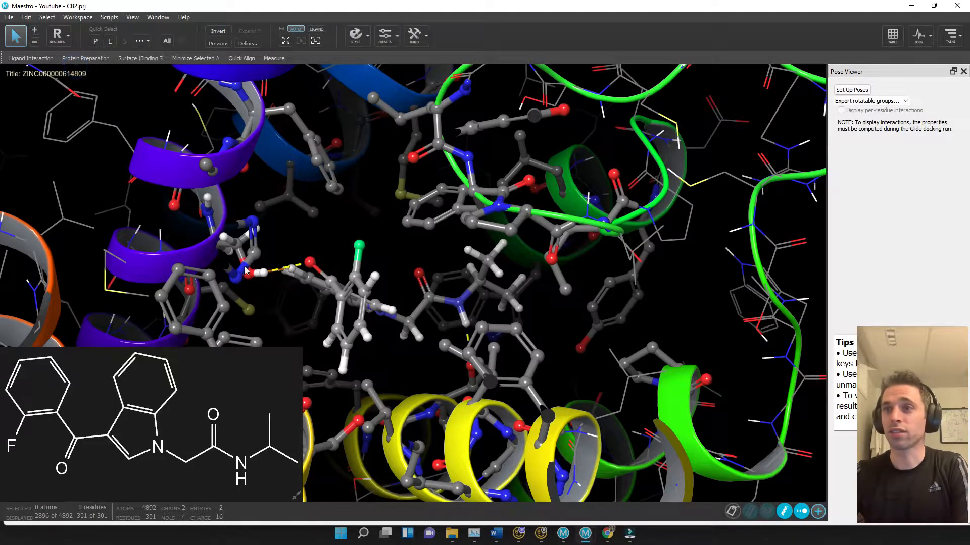
pyautogui.moveTo(244, 269); pyautogui.dragTo(244, 298, button='middle')
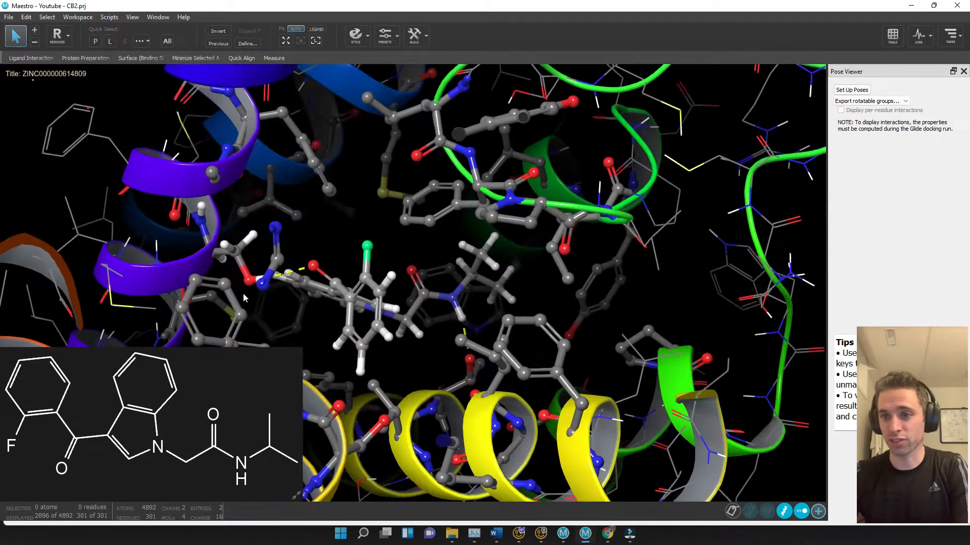
pyautogui.click(209, 257)
pyautogui.moveTo(345, 321); pyautogui.dragTo(291, 308, button='middle')
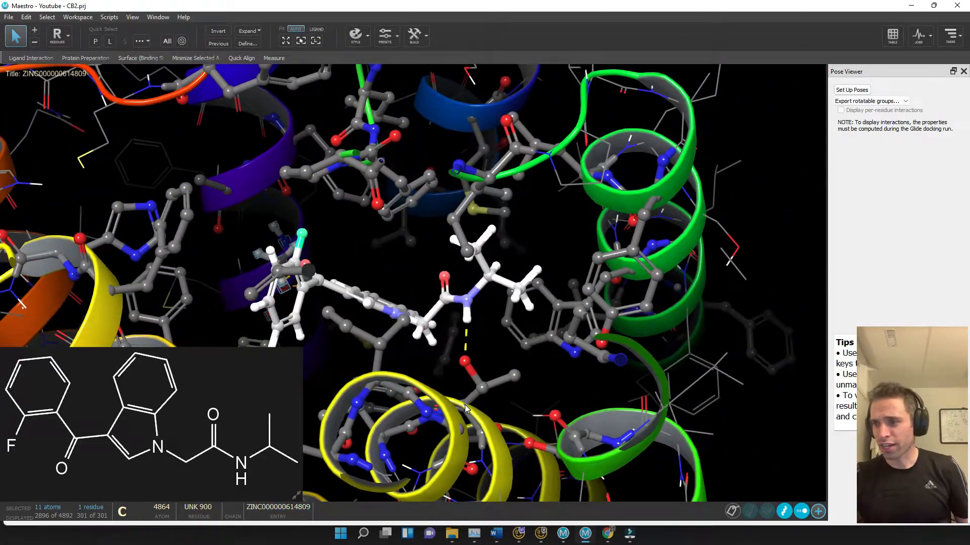
pyautogui.click(515, 375)
pyautogui.moveTo(519, 365)
pyautogui.mouseDown(button='middle')
pyautogui.moveTo(540, 373)
pyautogui.moveTo(513, 361)
pyautogui.moveTo(535, 355)
pyautogui.mouseUp(button='middle')
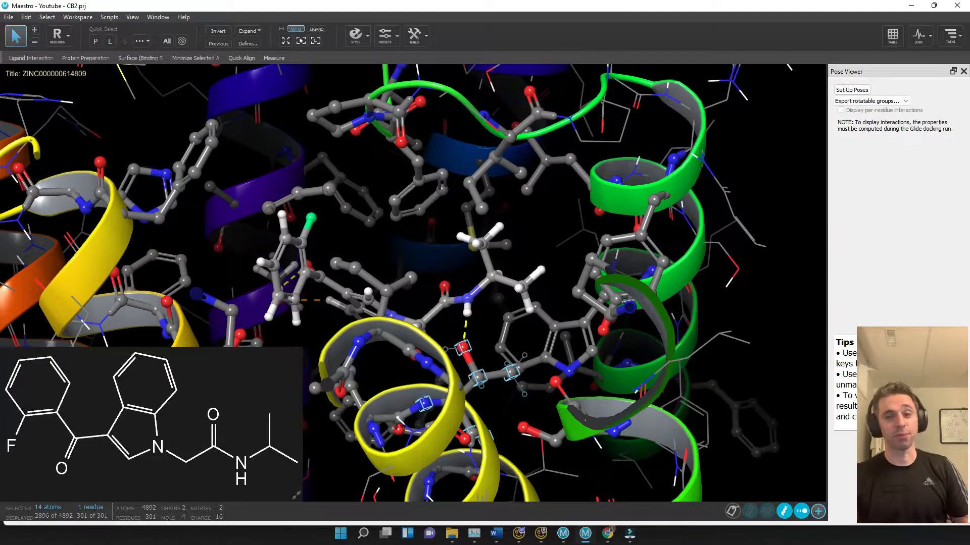
# Include all docked hits from the top-ranked one through row 111 in the workspace, continuing past the warning
pyautogui.moveTo(0, 31); pyautogui.dragTo(502, 28)
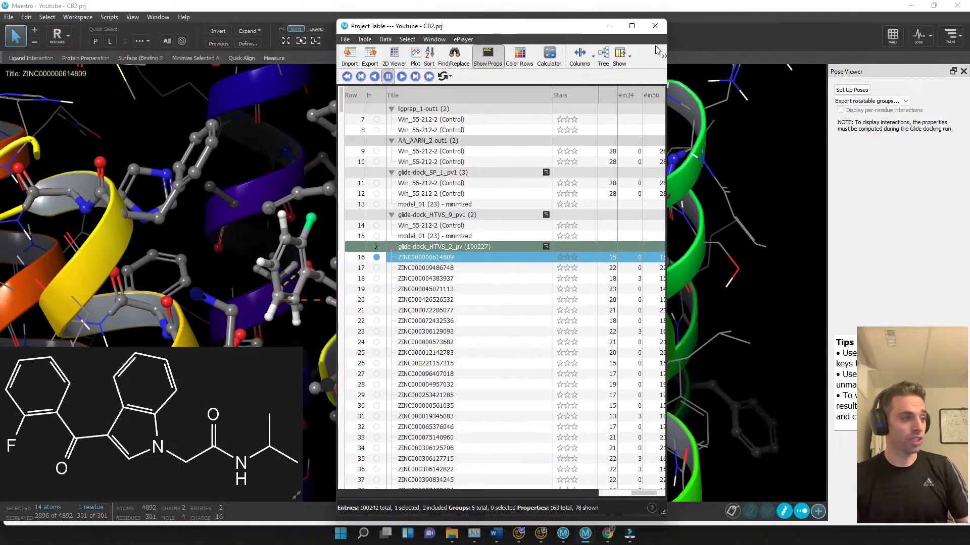
pyautogui.click(635, 29)
pyautogui.scroll(-12, 118, 295)
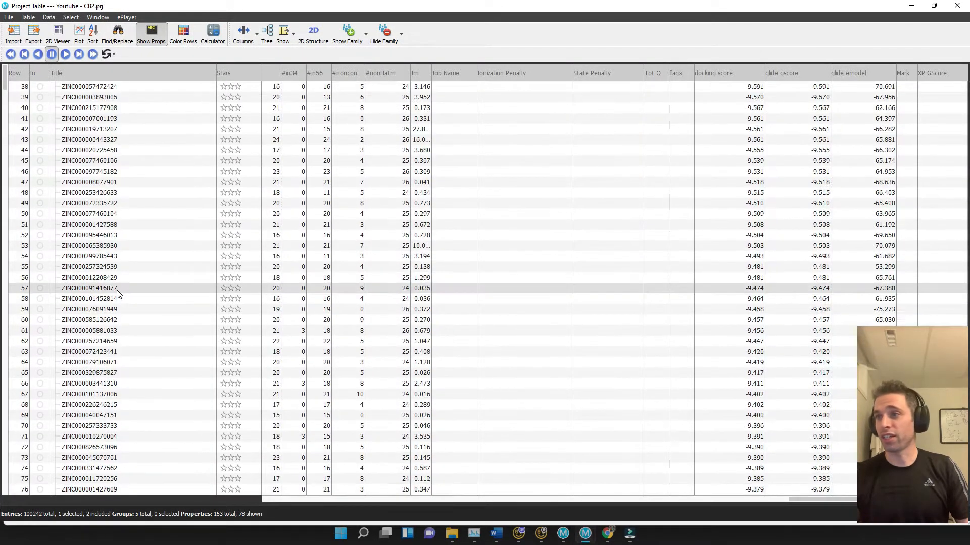
pyautogui.scroll(-13, 119, 294)
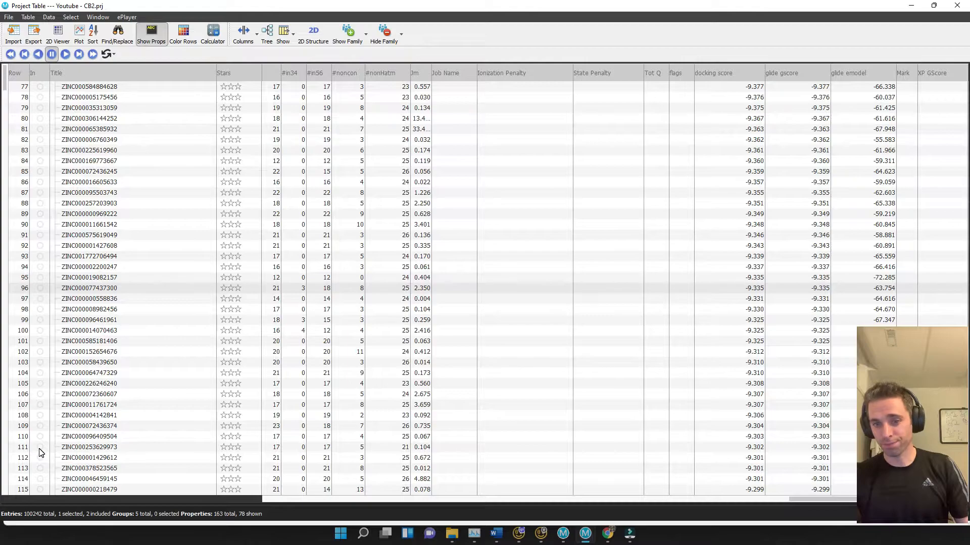
pyautogui.keyDown('shift'); pyautogui.click(39, 448); pyautogui.keyUp('shift')
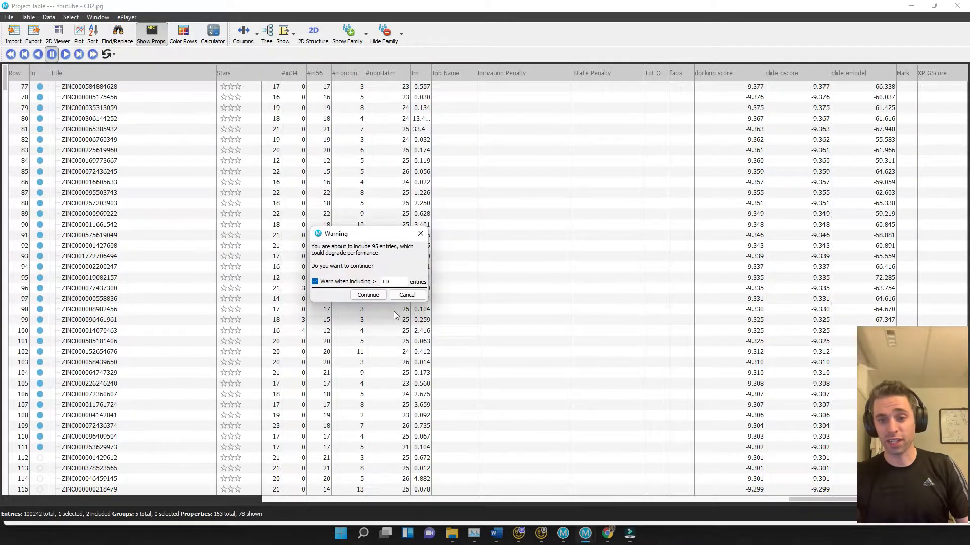
pyautogui.click(373, 295)
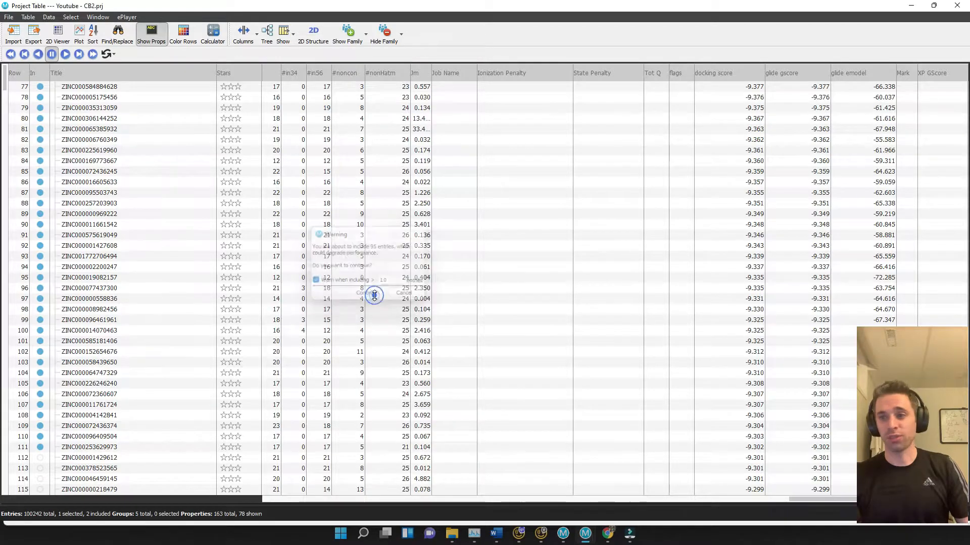
# Zoom in on the binding pocket to compare the overlaid ligand poses
pyautogui.click(933, 6)
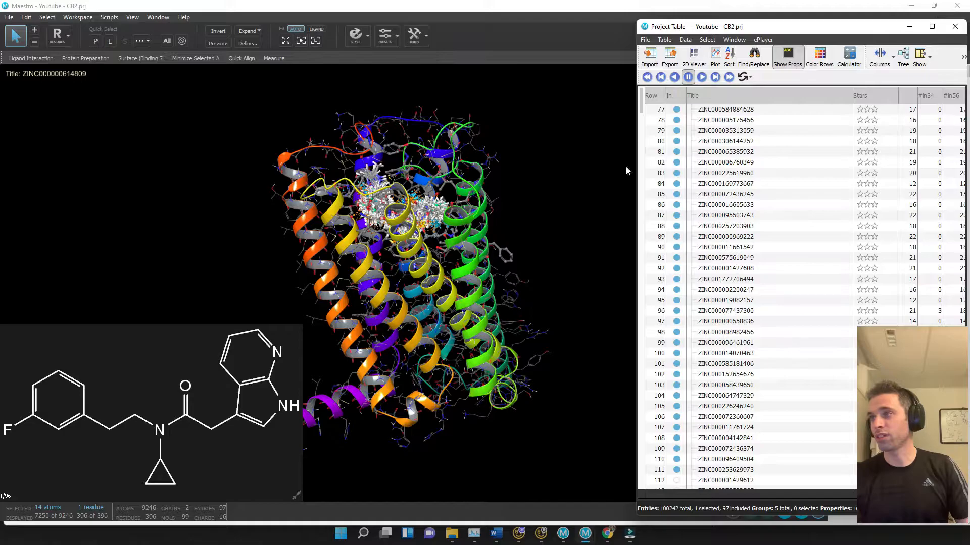
pyautogui.moveTo(860, 26); pyautogui.dragTo(0, 54)
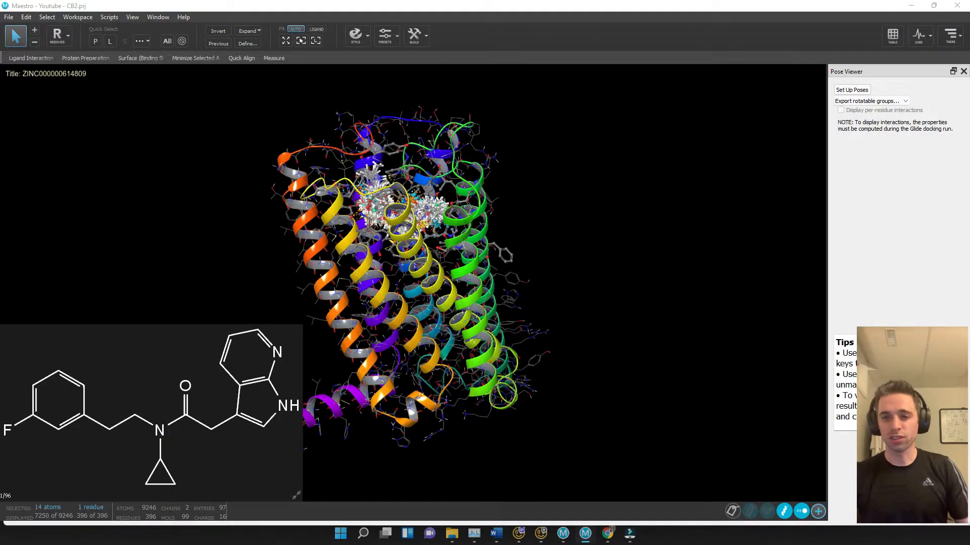
pyautogui.moveTo(616, 197); pyautogui.dragTo(600, 172, button='middle')
pyautogui.click(312, 41)
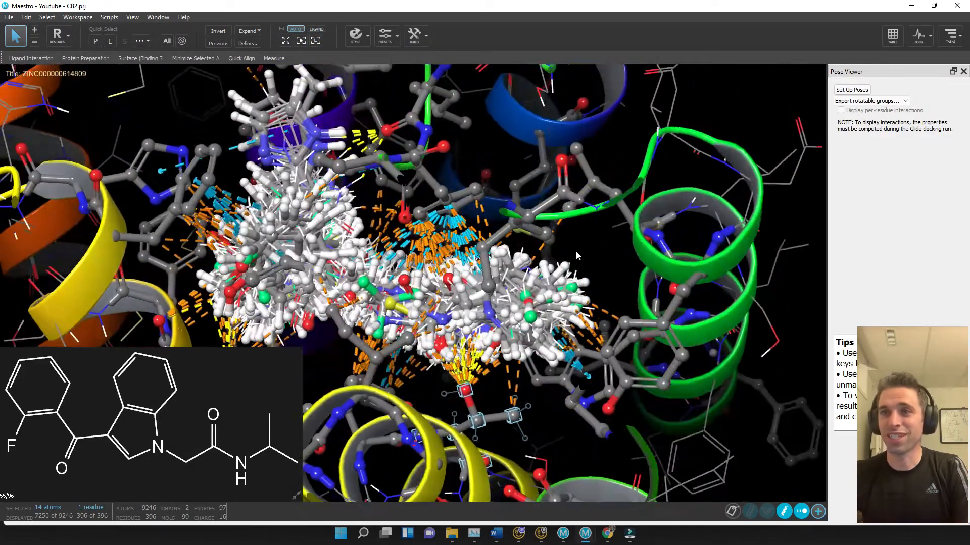
pyautogui.moveTo(575, 251); pyautogui.dragTo(590, 220, button='middle')
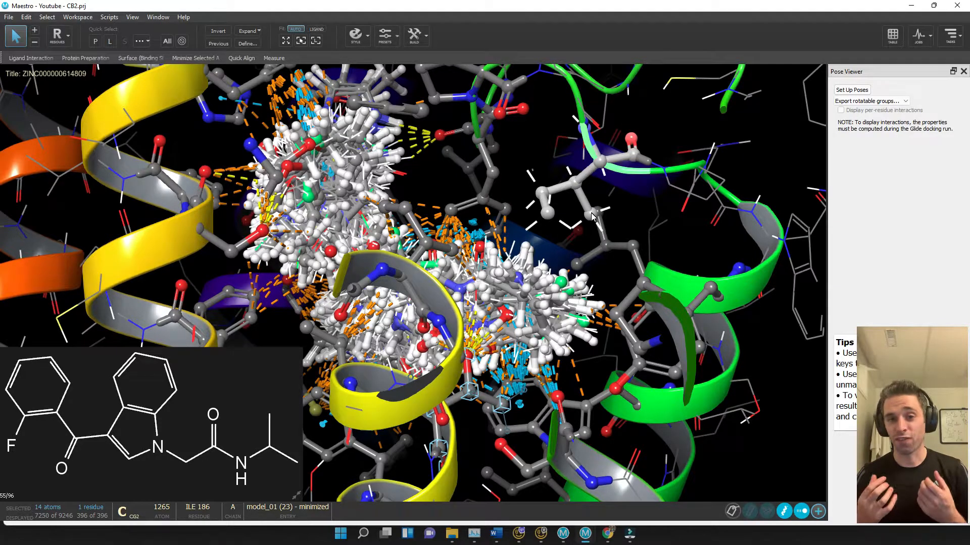
pyautogui.moveTo(590, 213); pyautogui.dragTo(629, 291, button='middle')
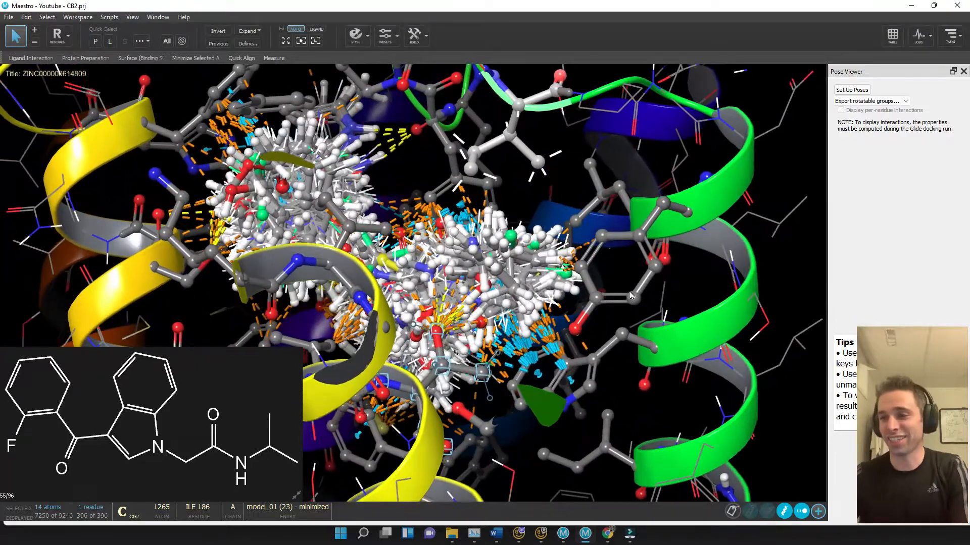
# Select the TRP 194 residue beside the ligand cluster and rotate to inspect its contacts
pyautogui.click(656, 354)
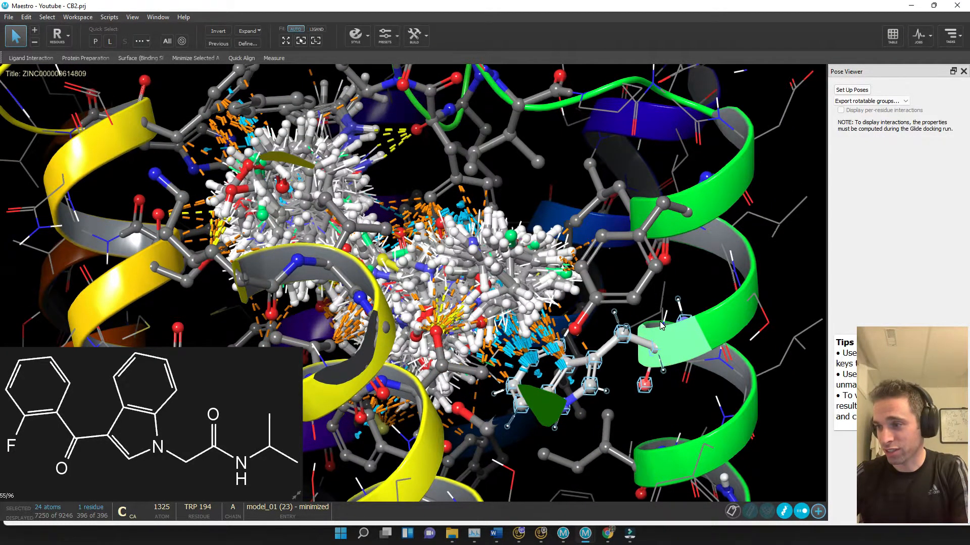
pyautogui.moveTo(662, 327); pyautogui.dragTo(649, 386, button='middle')
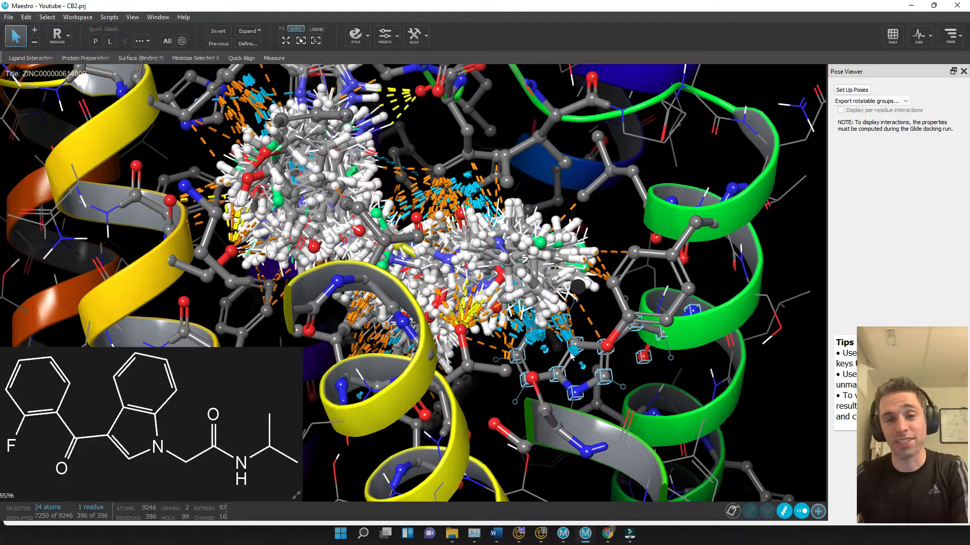
pyautogui.moveTo(581, 354); pyautogui.dragTo(490, 359, button='middle')
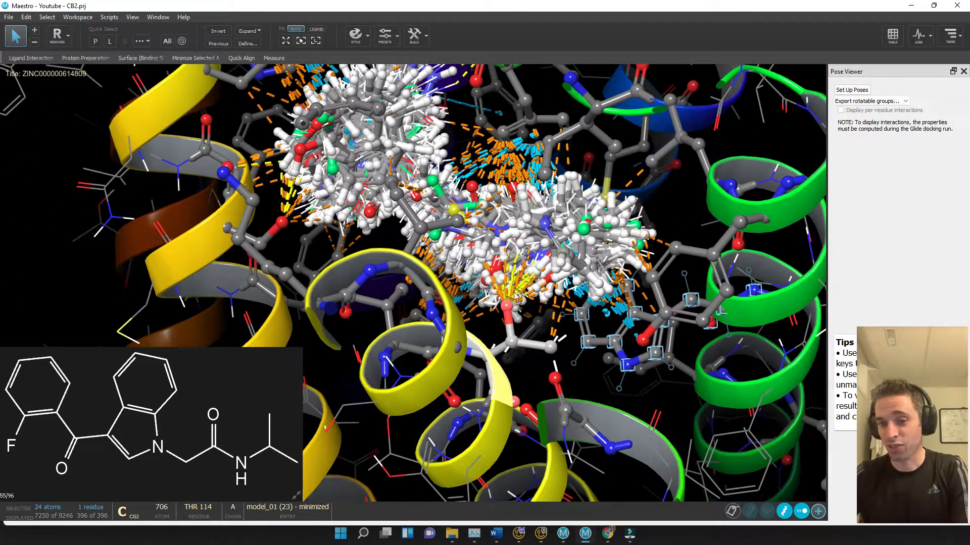
# Rotate the view around the binding pocket, picking residues beside the ligand cluster to inspect their contacts
pyautogui.moveTo(519, 295); pyautogui.dragTo(525, 331, button='middle')
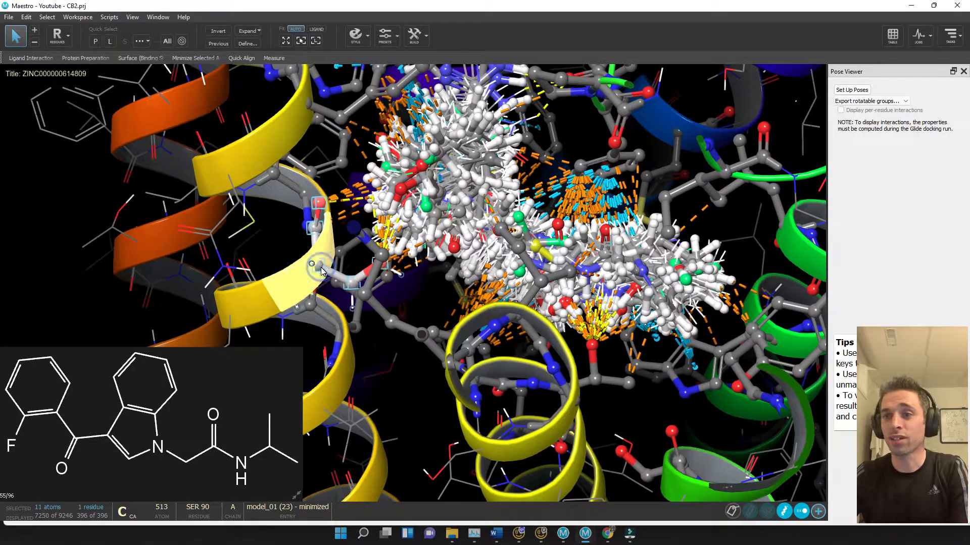
pyautogui.moveTo(320, 268); pyautogui.dragTo(359, 287, button='middle')
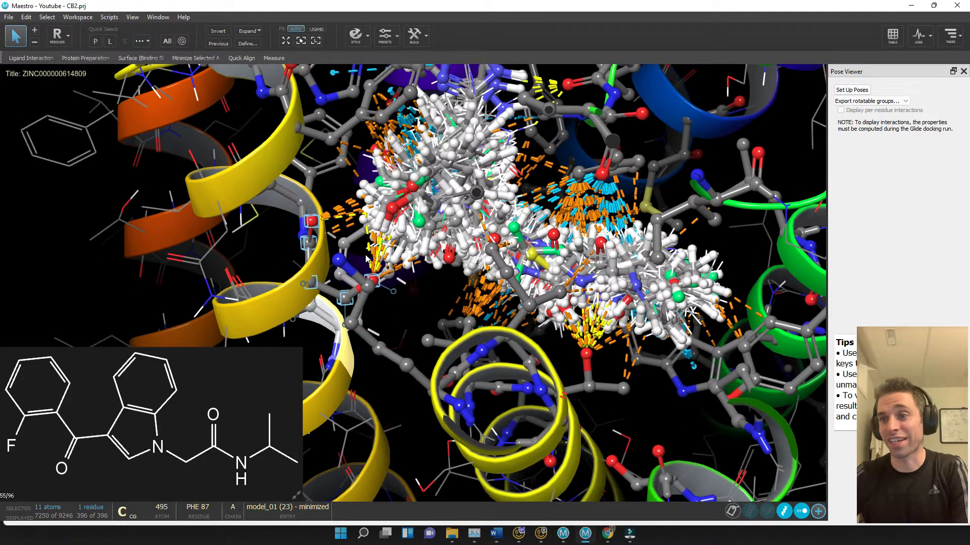
pyautogui.moveTo(382, 251); pyautogui.dragTo(384, 289, button='middle')
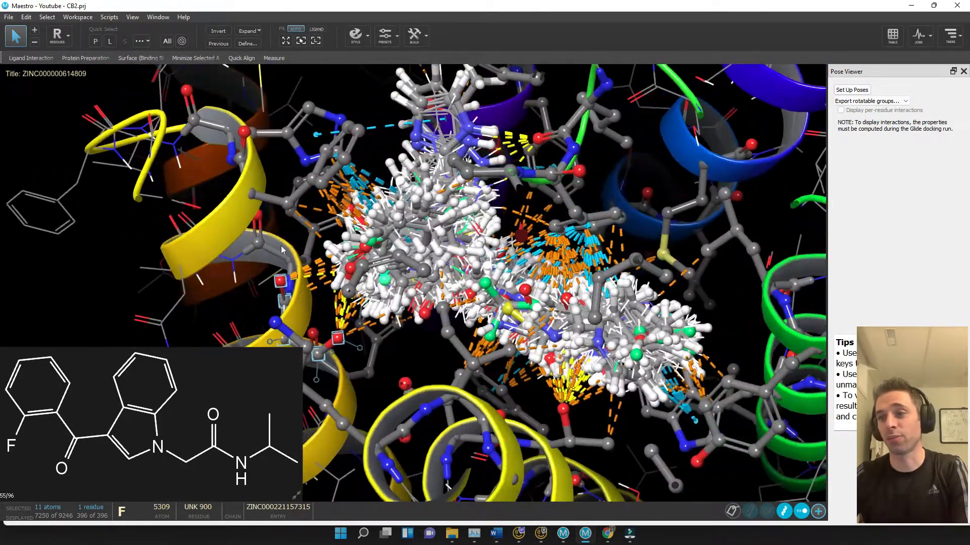
pyautogui.click(251, 200)
pyautogui.moveTo(252, 196); pyautogui.dragTo(400, 253, button='middle')
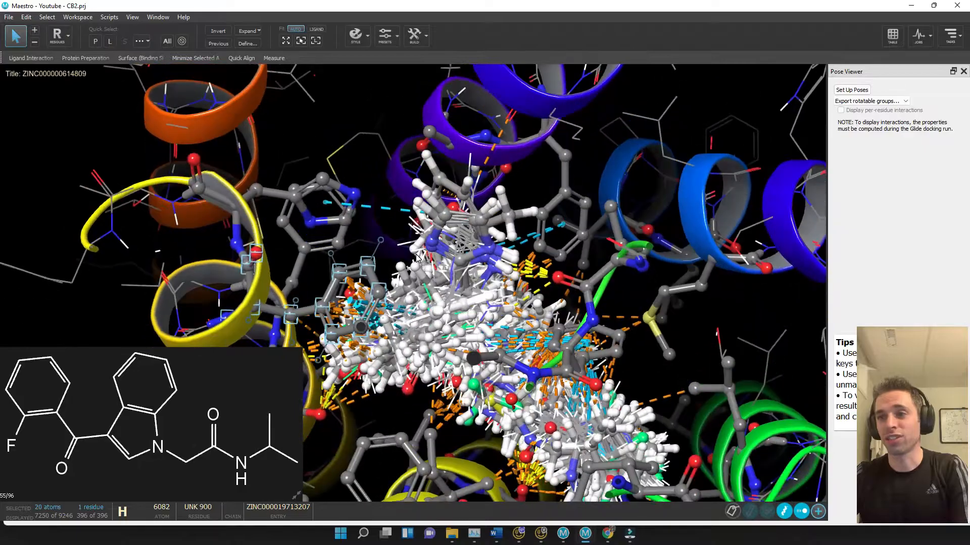
# Pick further residues around the overlaid poses, including SER 285, while rotating to examine hydrogen-bond contacts
pyautogui.click(244, 214)
pyautogui.moveTo(305, 213); pyautogui.dragTo(304, 223, button='middle')
pyautogui.moveTo(503, 238); pyautogui.dragTo(502, 213, button='middle')
pyautogui.click(530, 154)
pyautogui.moveTo(586, 193); pyautogui.dragTo(616, 230, button='middle')
pyautogui.click(617, 180)
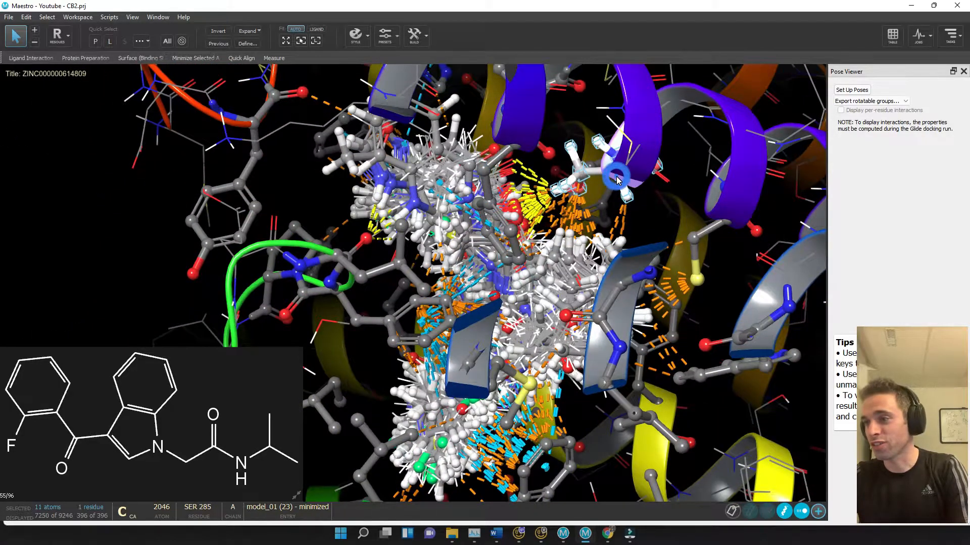
pyautogui.moveTo(617, 180); pyautogui.dragTo(638, 204, button='middle')
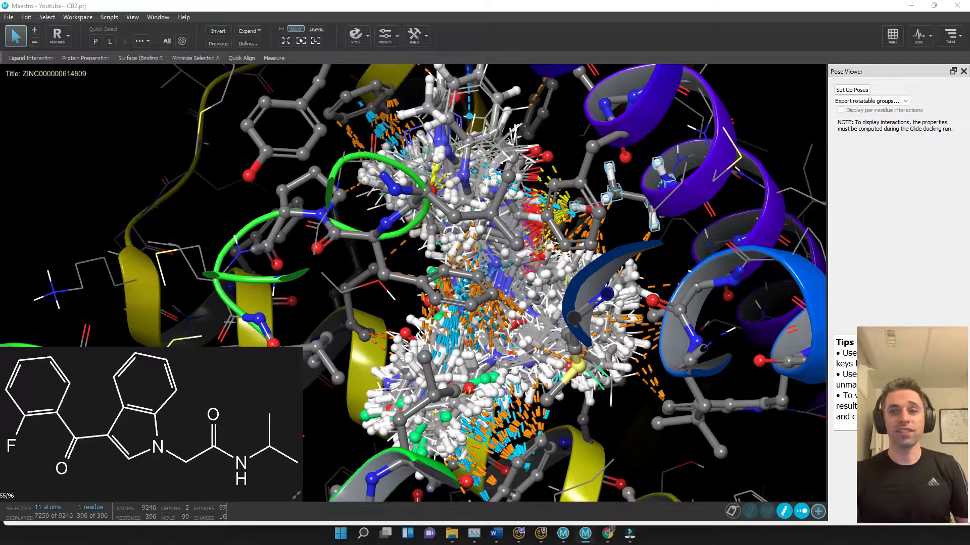
# Show only a single ligand pose in the workspace and open the Project Table
pyautogui.click(40, 141)
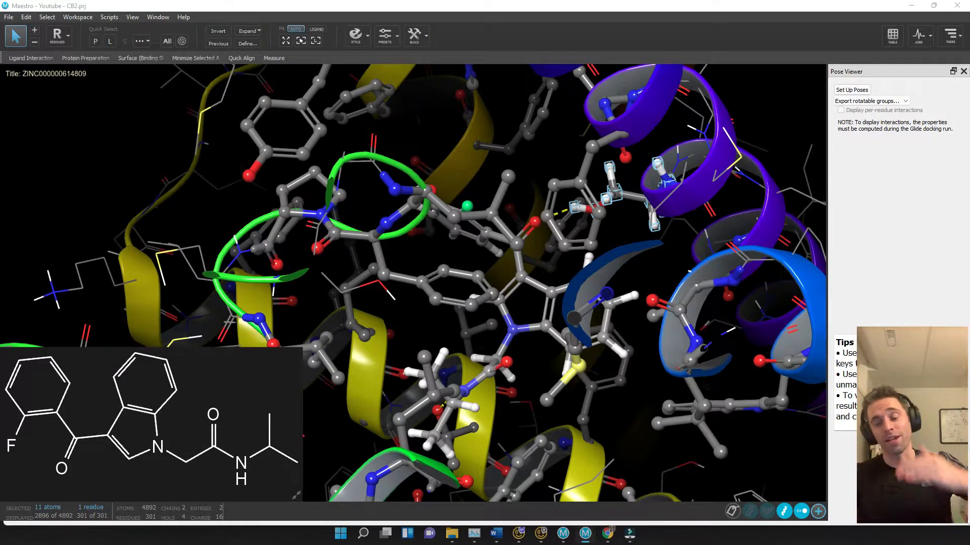
pyautogui.moveTo(0, 23); pyautogui.dragTo(480, 35)
pyautogui.click(547, 27)
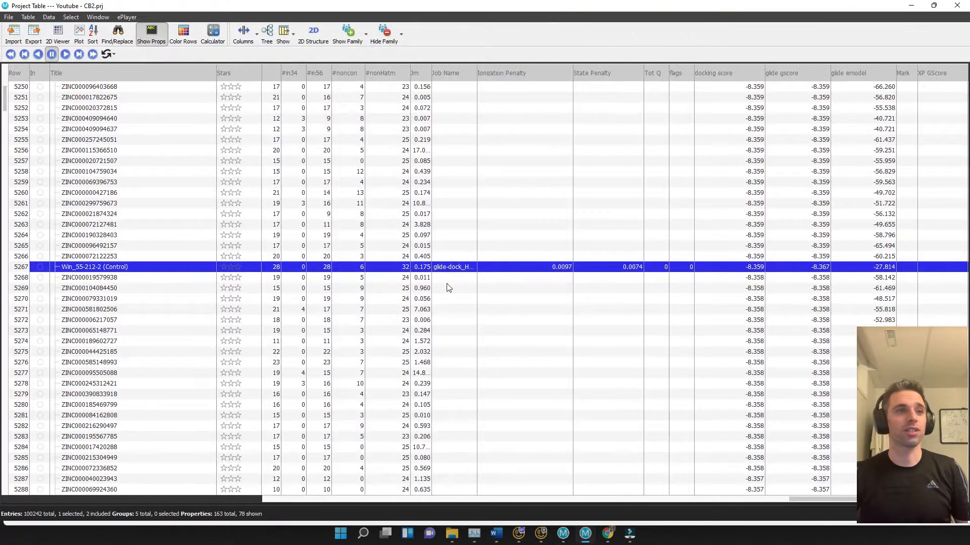
# Scroll through the ranked docking hits to locate the Win_55-212-2 control entry
pyautogui.scroll(11, 101, 318)
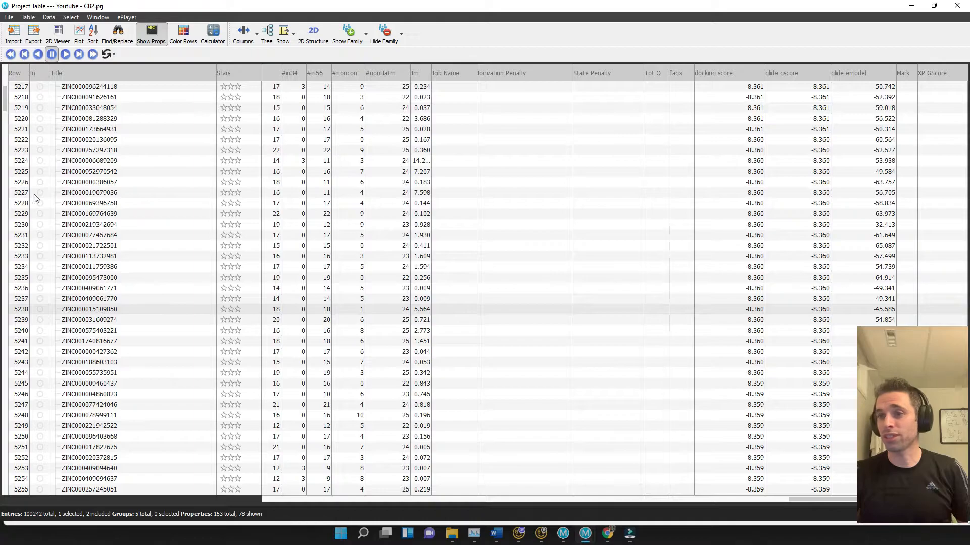
pyautogui.scroll(5, 17, 108)
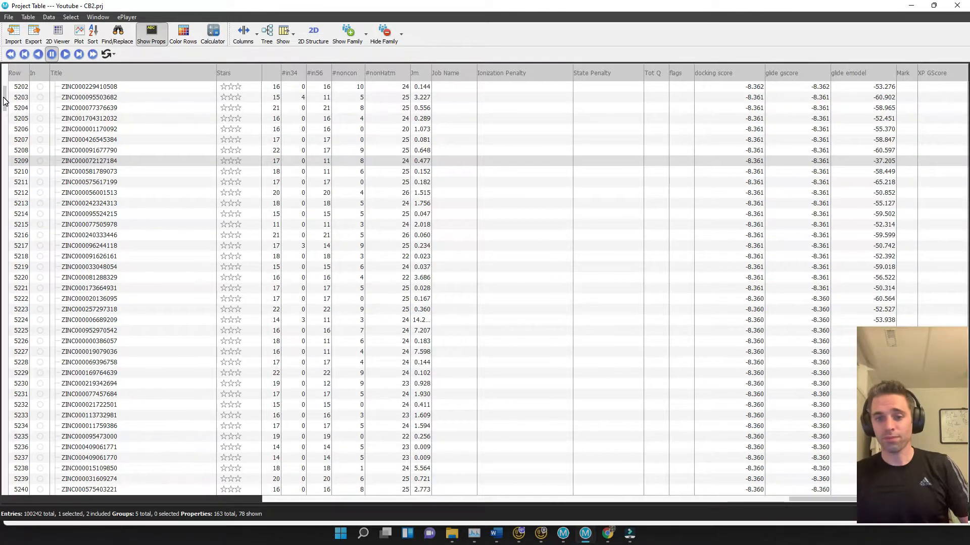
pyautogui.moveTo(5, 99)
pyautogui.mouseDown()
pyautogui.moveTo(3, 80)
pyautogui.moveTo(5, 88)
pyautogui.mouseUp()
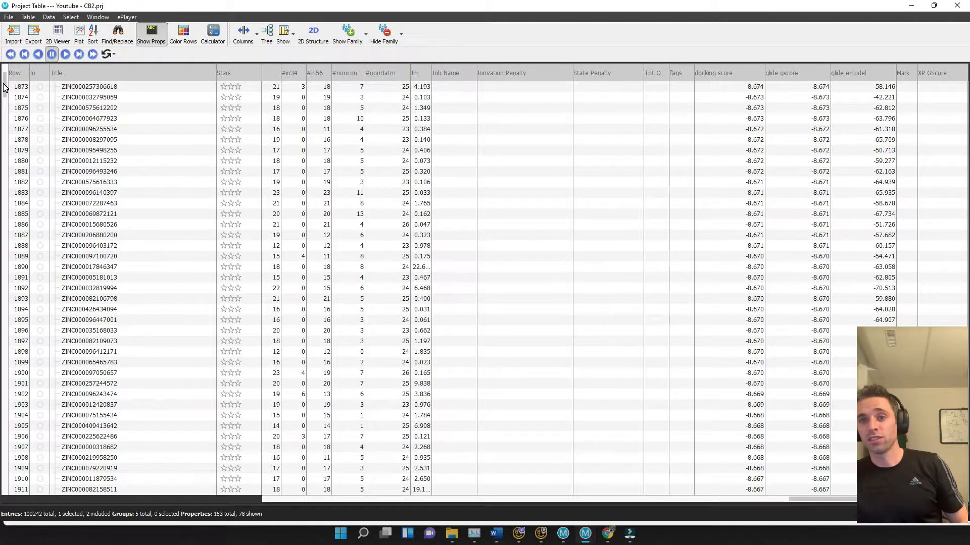
pyautogui.moveTo(4, 89); pyautogui.dragTo(6, 102)
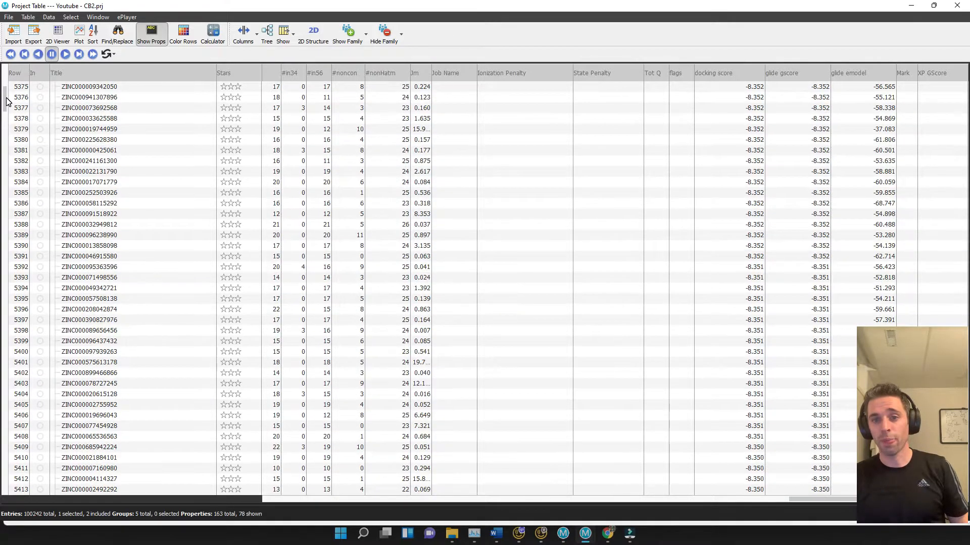
pyautogui.scroll(20, 133, 213)
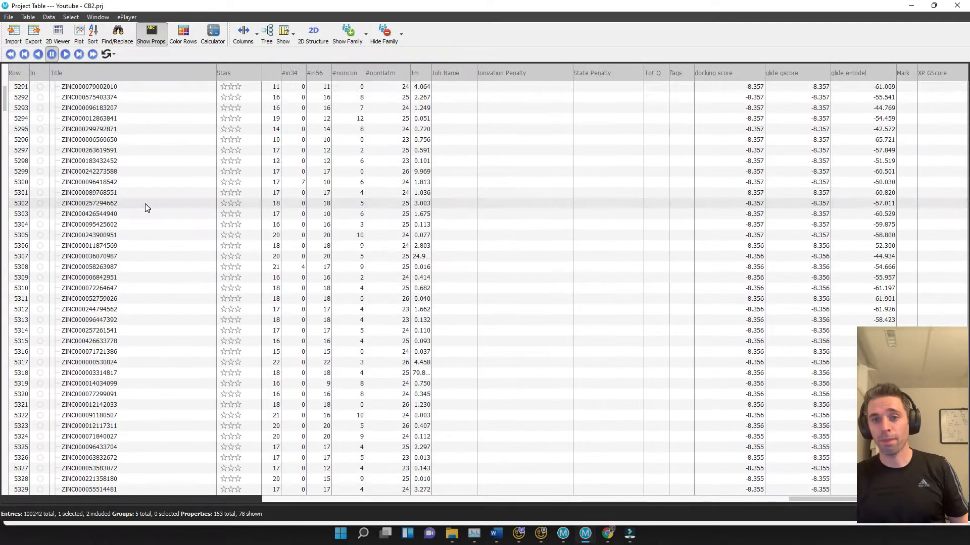
pyautogui.scroll(9, 166, 222)
pyautogui.scroll(-3, 180, 252)
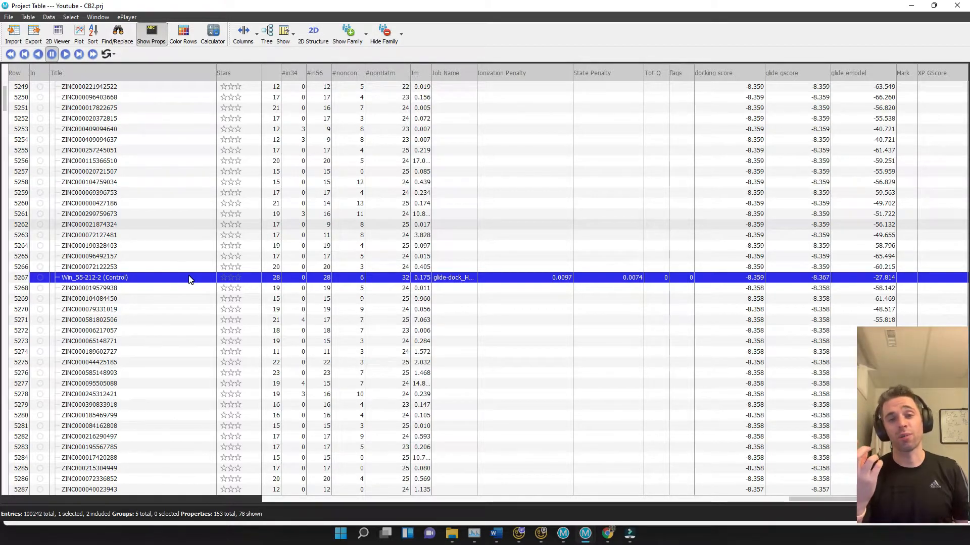
# Select every hit ranked below the Win_55-212-2 control down to the end of the list and permanently delete them
pyautogui.click(195, 287)
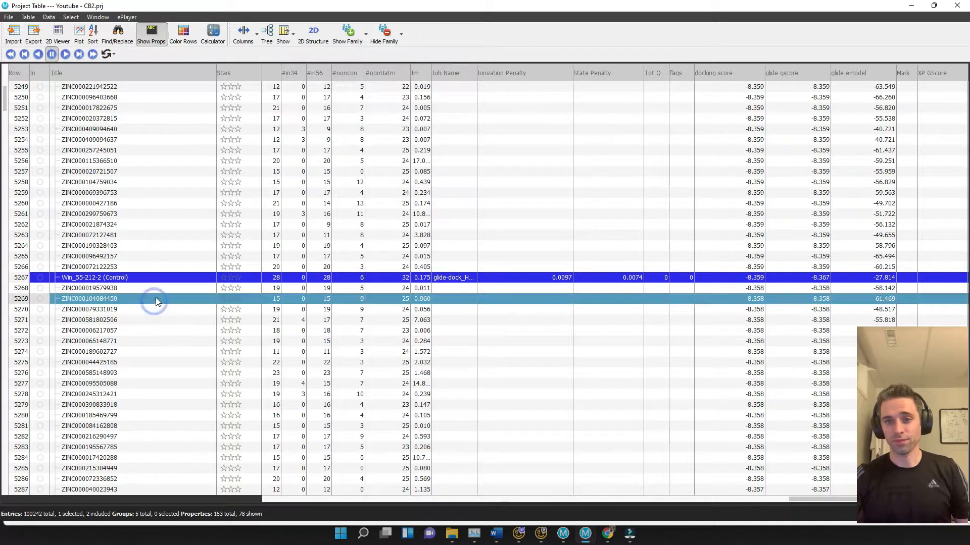
pyautogui.scroll(-2, 26, 234)
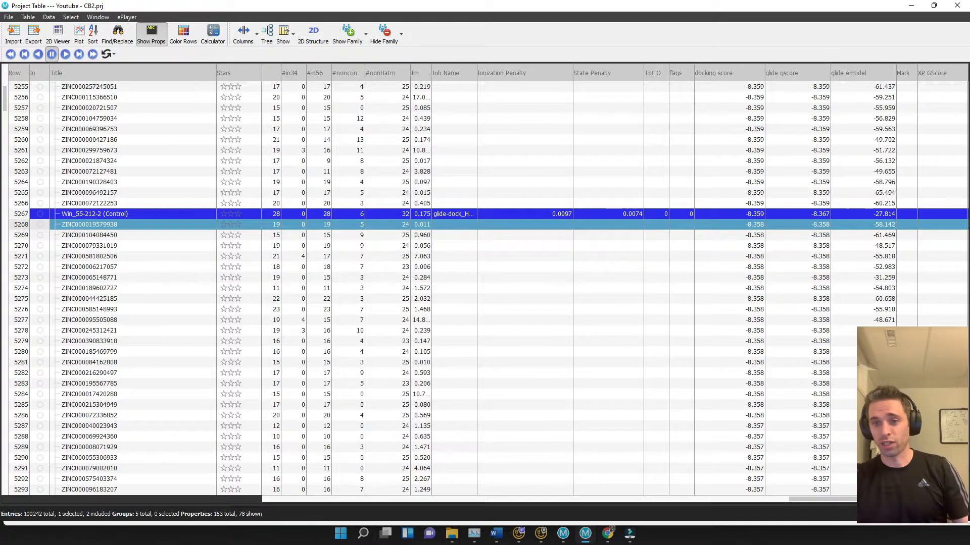
pyautogui.moveTo(6, 105); pyautogui.dragTo(16, 395)
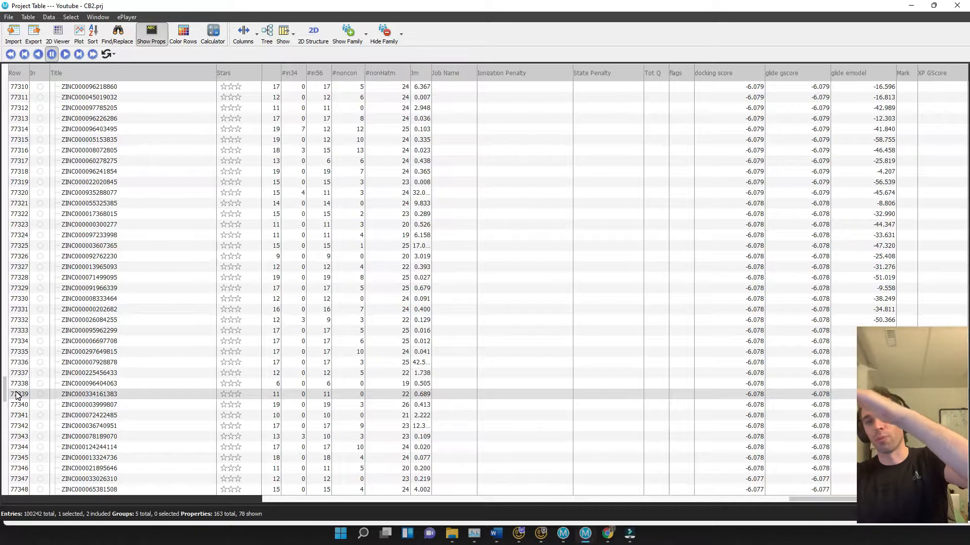
pyautogui.moveTo(17, 395); pyautogui.dragTo(7, 496)
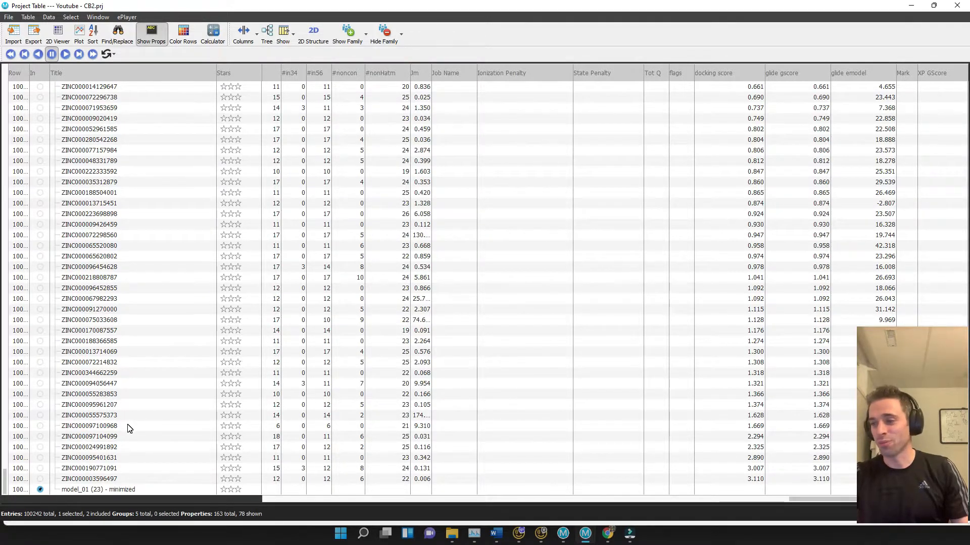
pyautogui.click(132, 478)
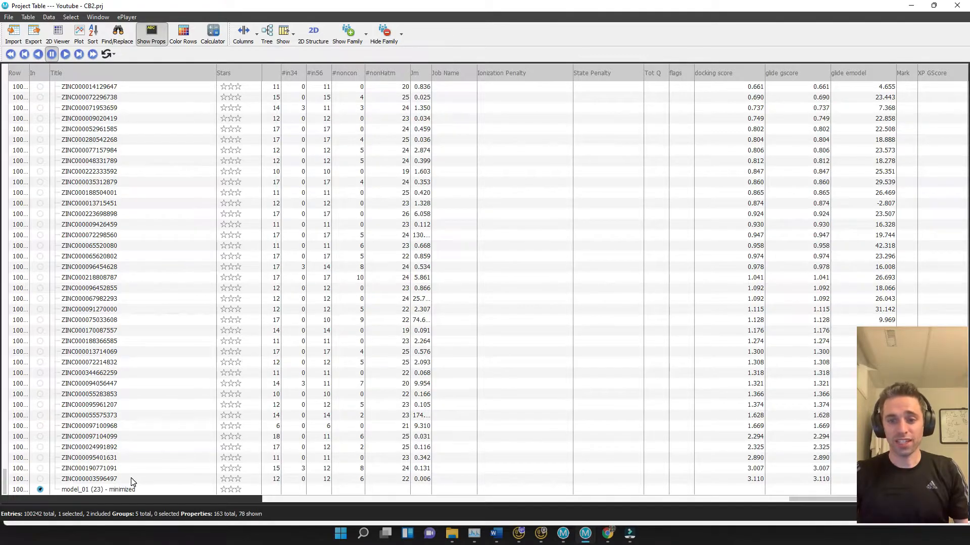
pyautogui.keyDown('shift'); pyautogui.click(141, 405); pyautogui.keyUp('shift')
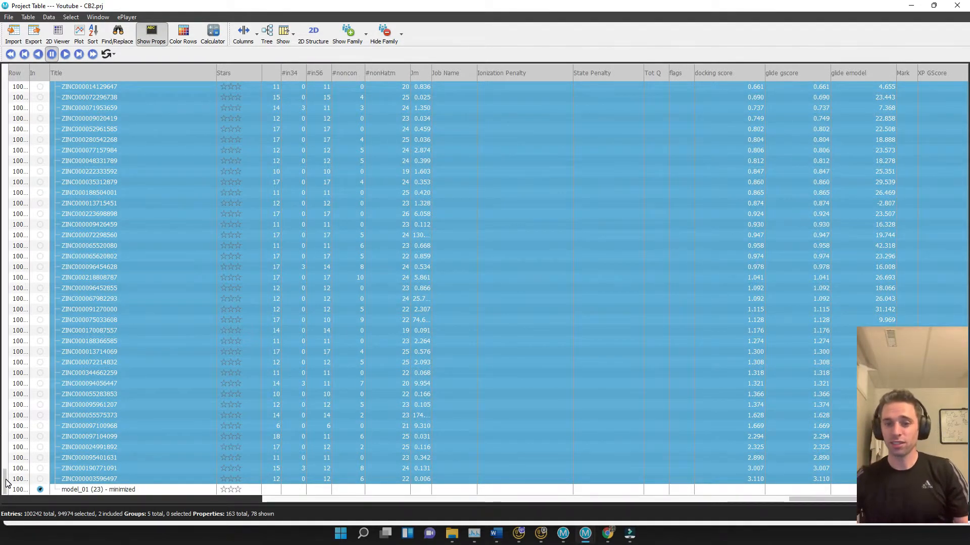
pyautogui.moveTo(6, 483); pyautogui.dragTo(8, 101)
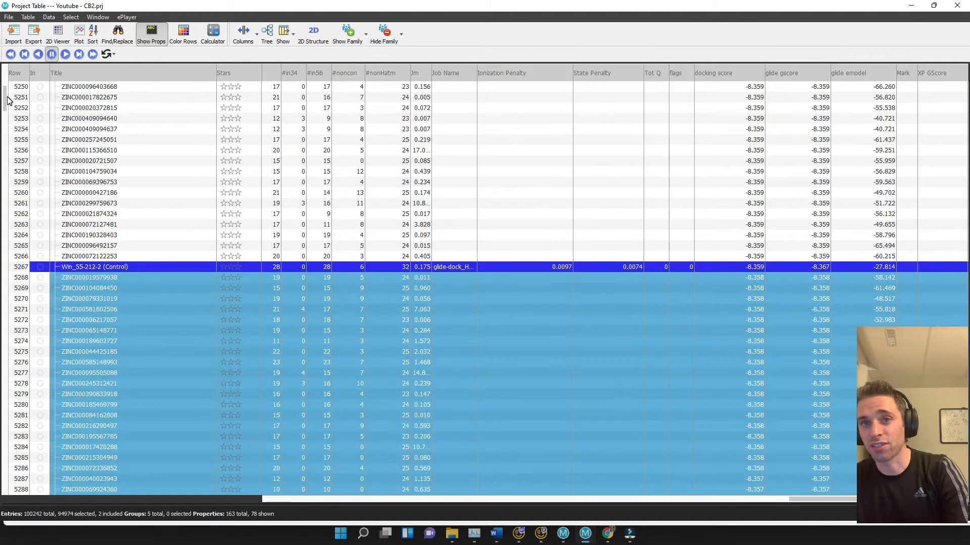
pyautogui.scroll(-4, 177, 351)
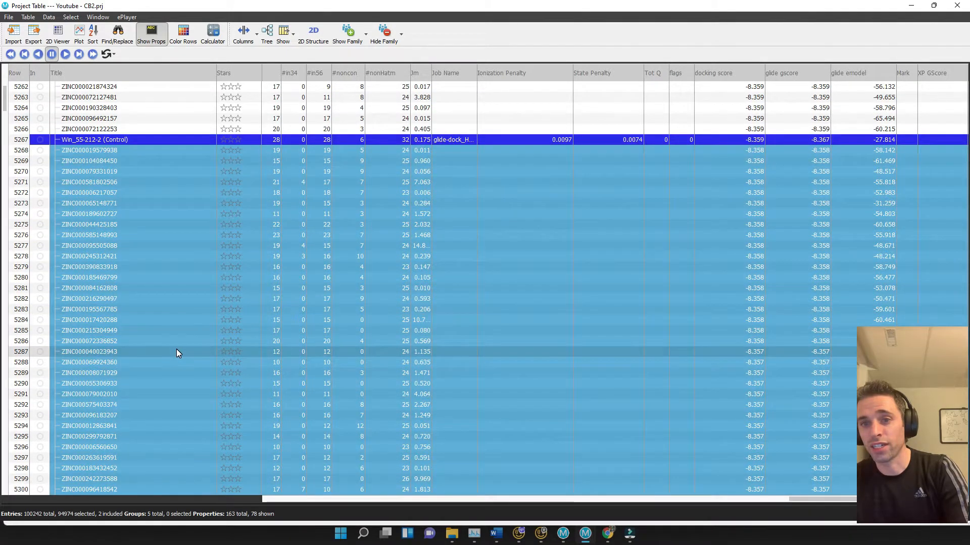
pyautogui.rightClick(177, 350)
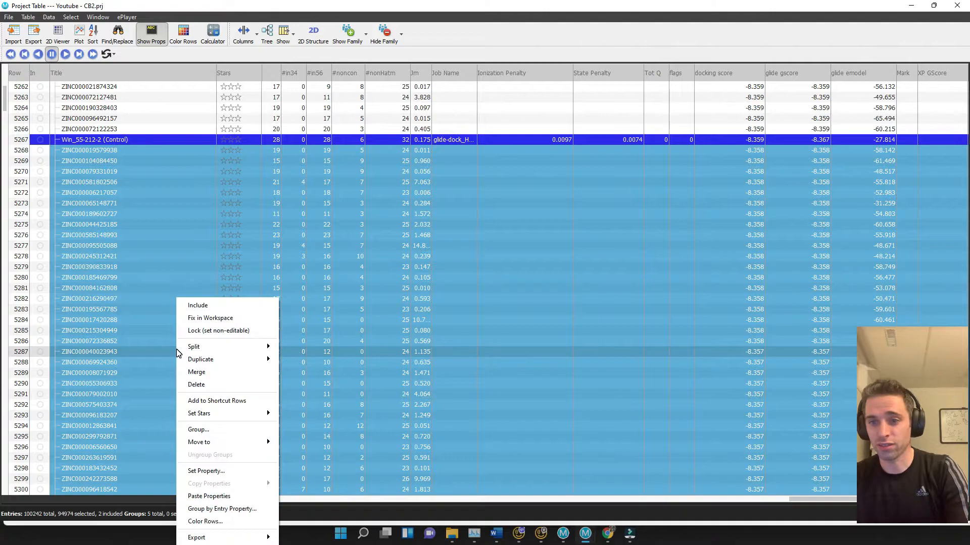
pyautogui.click(207, 385)
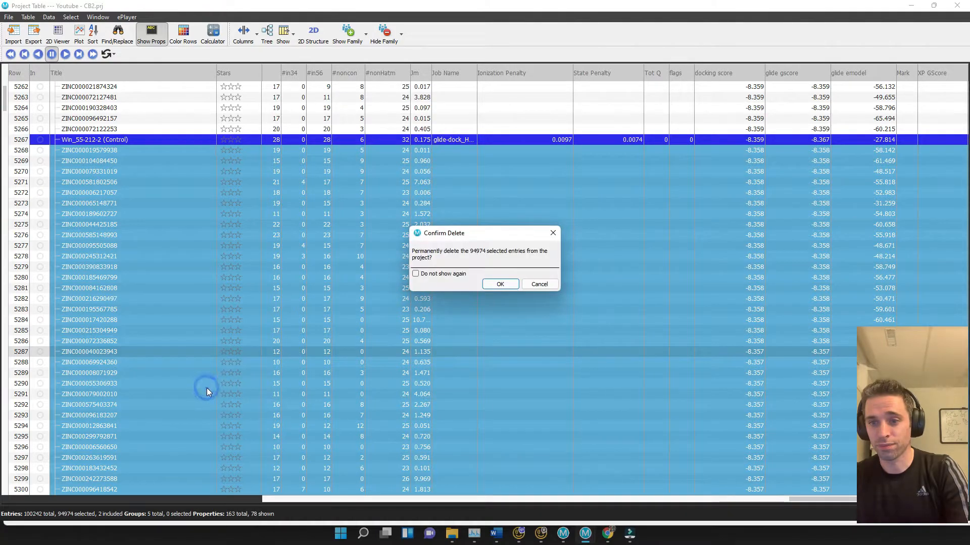
pyautogui.click(503, 285)
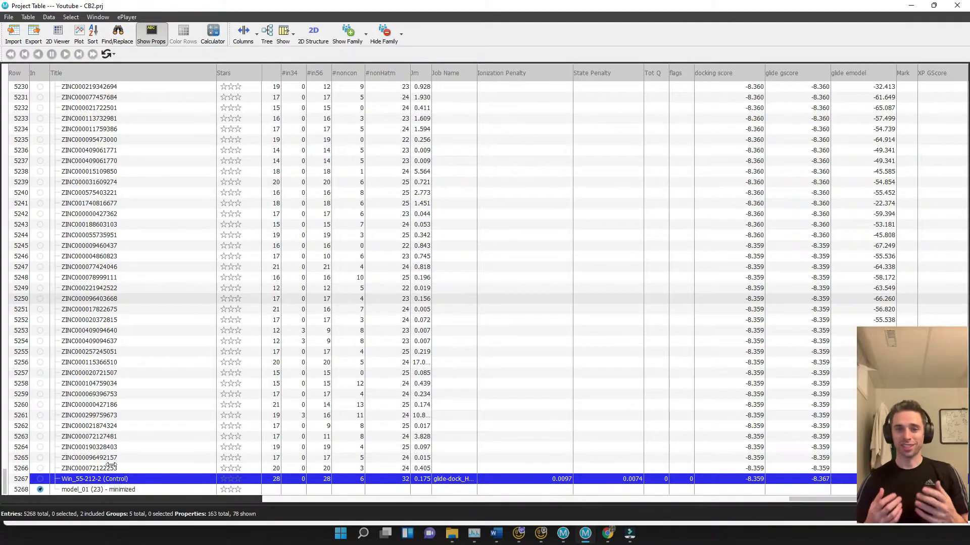
# Exclude the receptor model from the workspace and view the remaining included ligand pose
pyautogui.scroll(5, 99, 397)
pyautogui.scroll(-5, 98, 396)
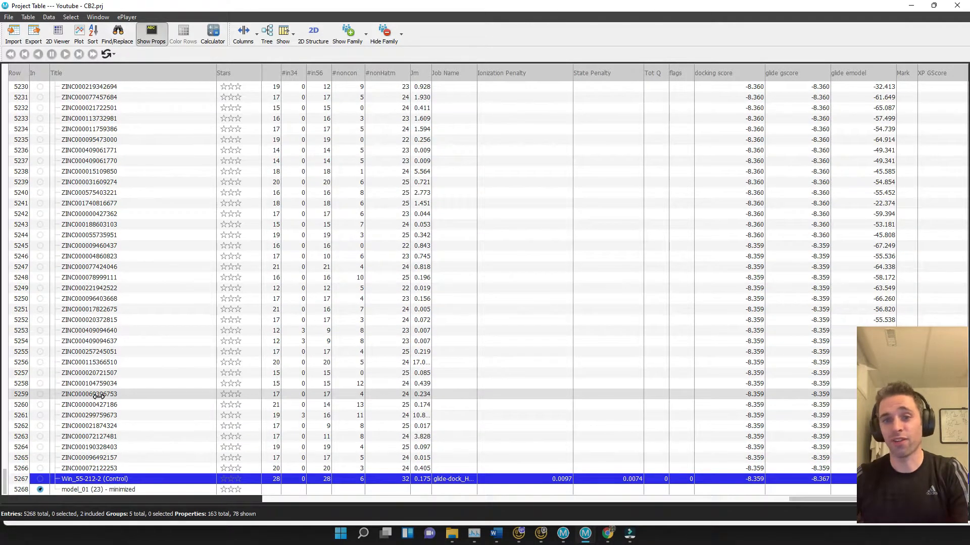
pyautogui.click(40, 490)
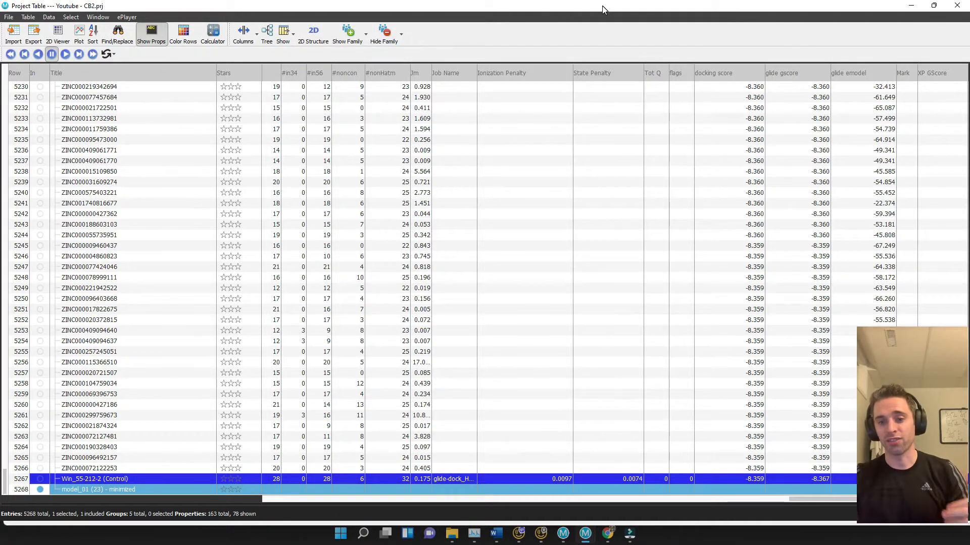
pyautogui.moveTo(603, 9); pyautogui.dragTo(0, 11)
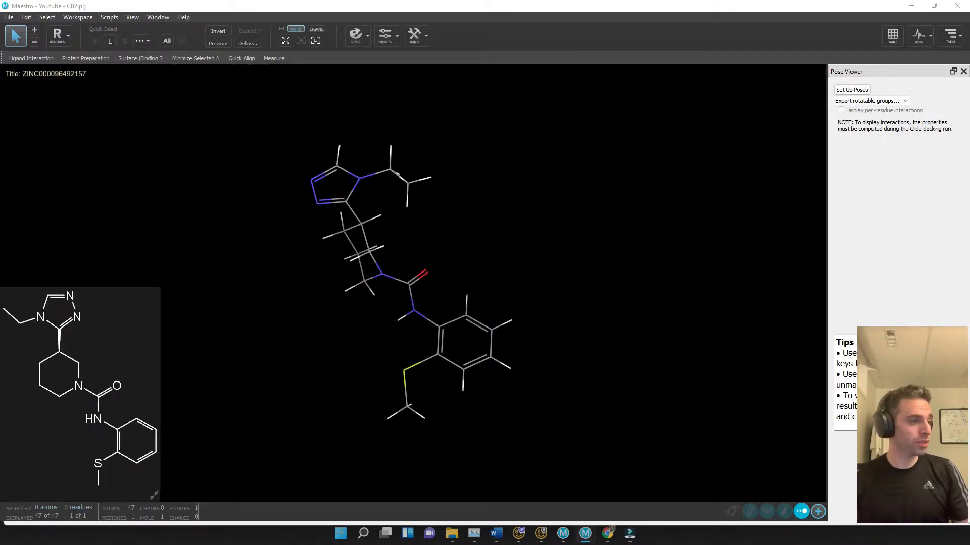
pyautogui.moveTo(0, 20); pyautogui.dragTo(545, 30)
pyautogui.click(659, 25)
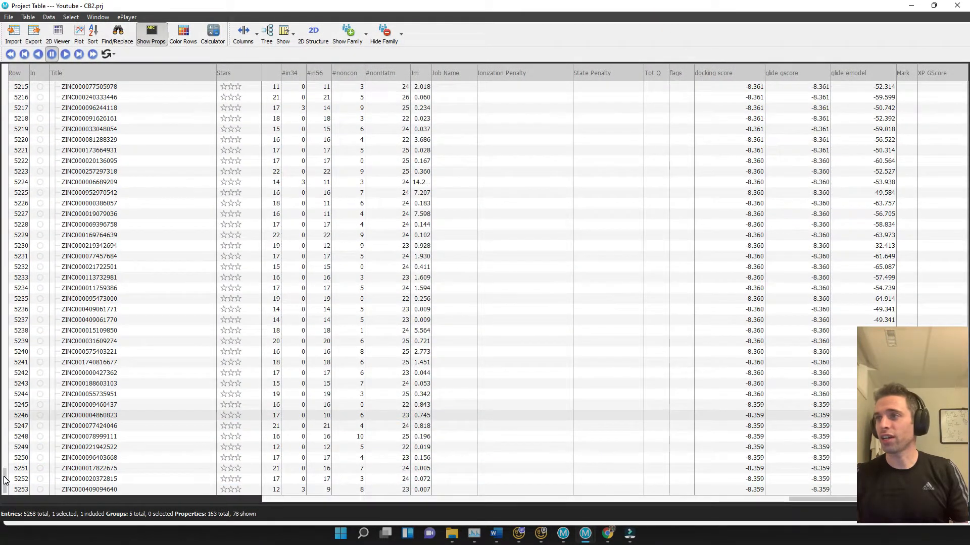
# Select every entry in the glide-dock_HTVS_2_pv group and deselect the receptor model entry at the end of the list
pyautogui.moveTo(4, 476); pyautogui.dragTo(25, 68)
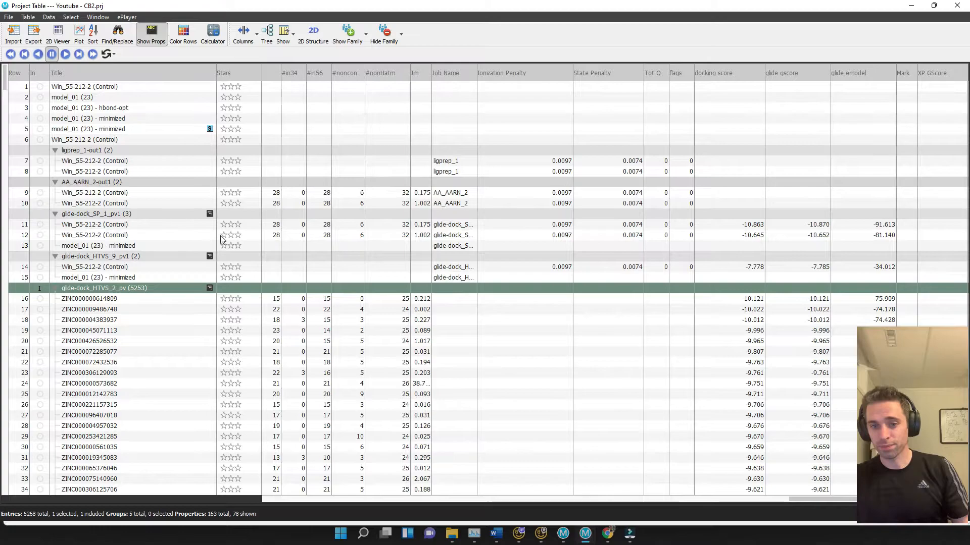
pyautogui.scroll(-3, 225, 241)
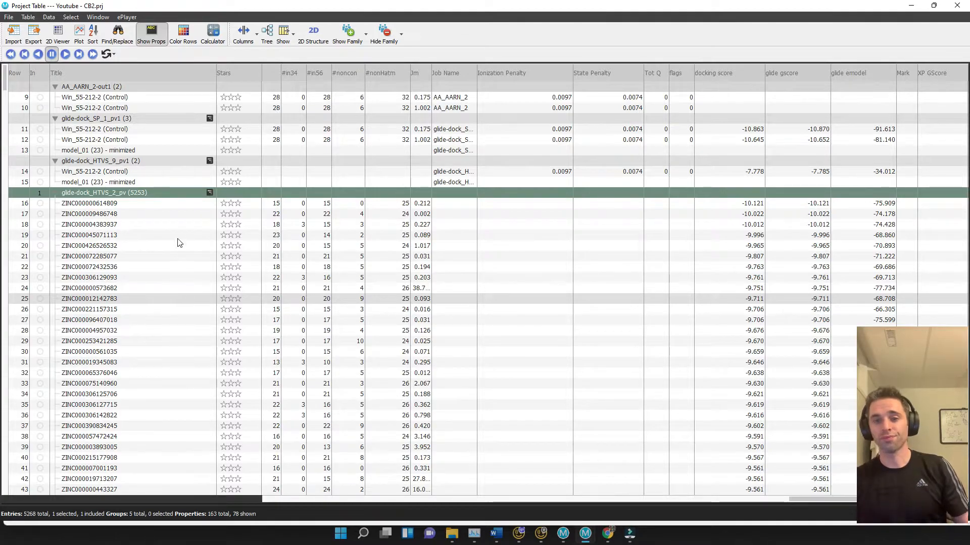
pyautogui.click(185, 194)
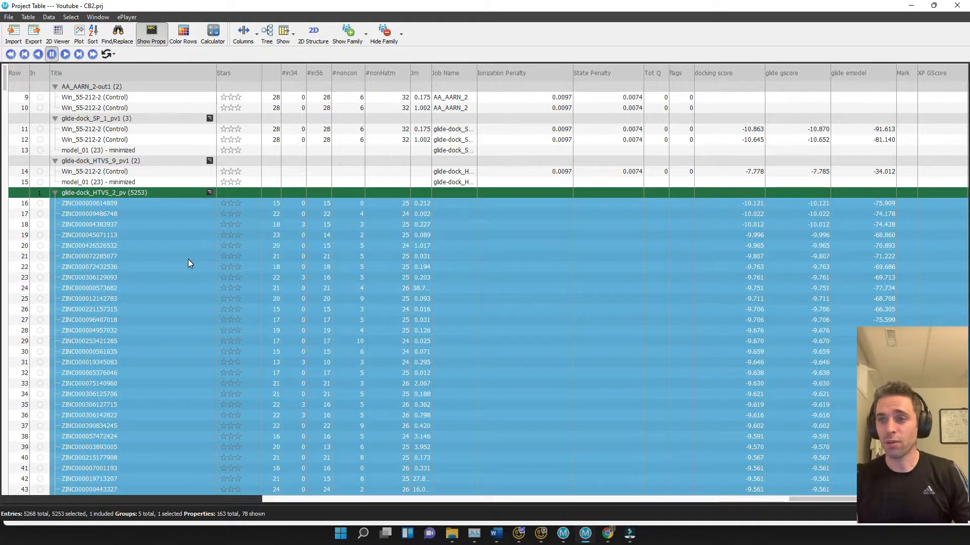
pyautogui.scroll(-3, 188, 262)
pyautogui.scroll(-4, 188, 259)
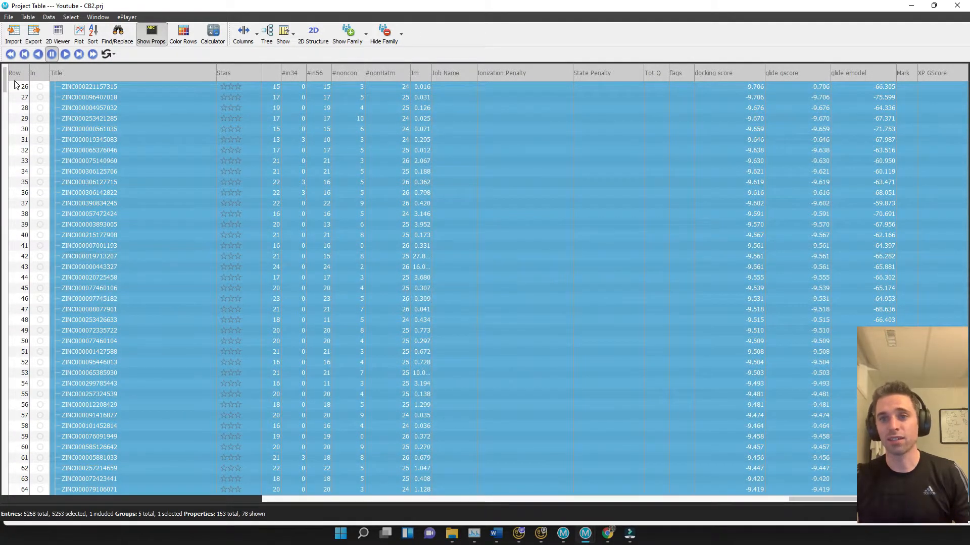
pyautogui.moveTo(4, 84); pyautogui.dragTo(8, 309)
pyautogui.moveTo(6, 356); pyautogui.dragTo(31, 494)
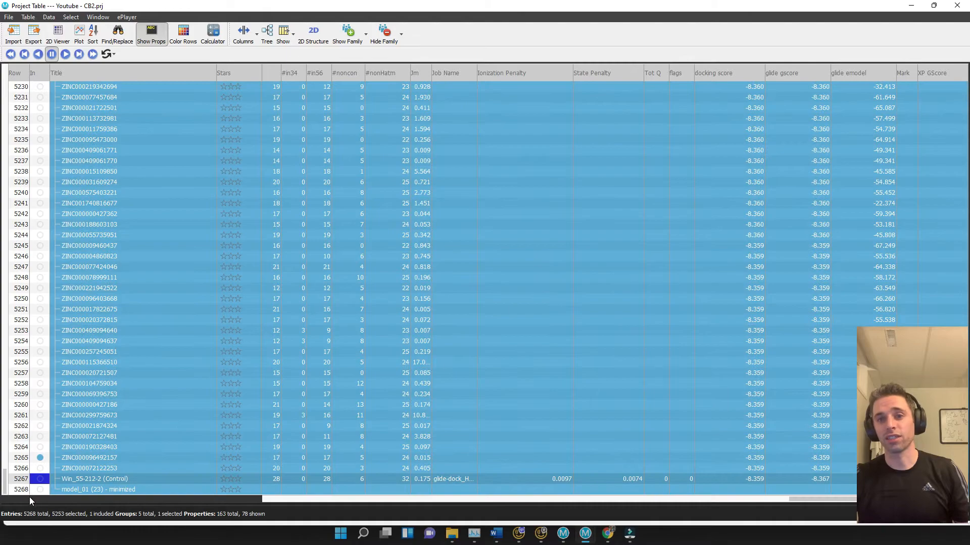
pyautogui.keyDown('ctrl'); pyautogui.click(94, 491); pyautogui.keyUp('ctrl')
pyautogui.scroll(1, 126, 430)
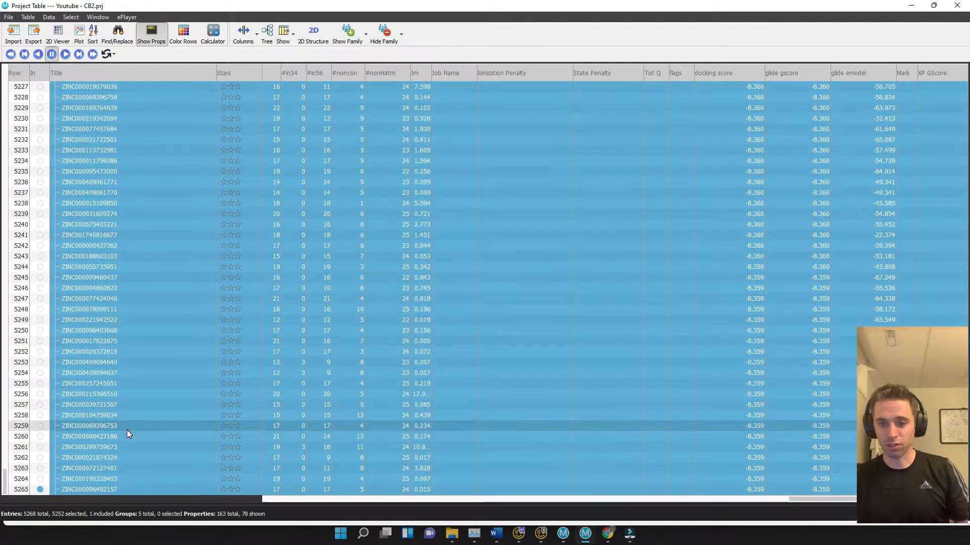
pyautogui.scroll(-1, 127, 430)
pyautogui.scroll(20, 127, 434)
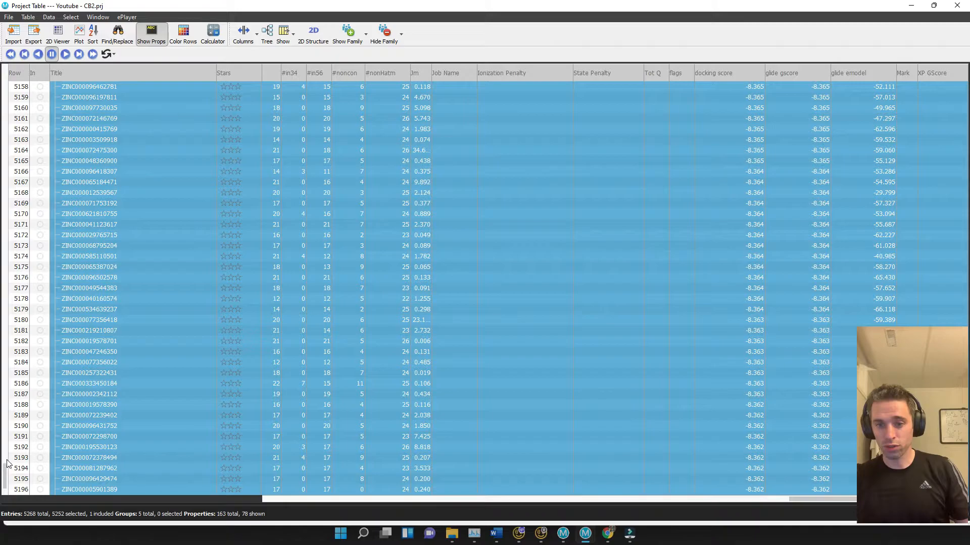
pyautogui.moveTo(6, 468); pyautogui.dragTo(15, 80)
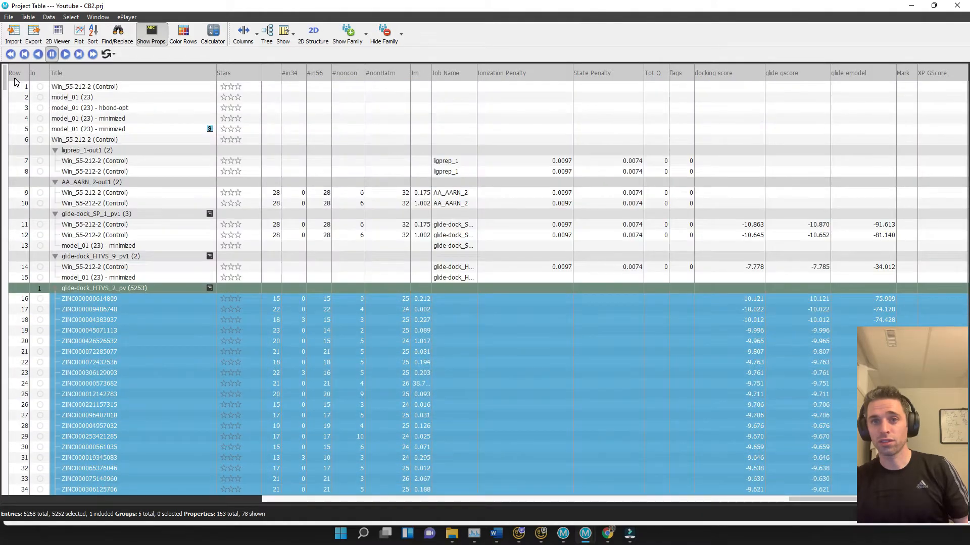
# Open the Ligand Docking panel in the main window and take ligands from the selected Project Table entries
pyautogui.doubleClick(505, 6)
pyautogui.moveTo(507, 12); pyautogui.dragTo(0, 12)
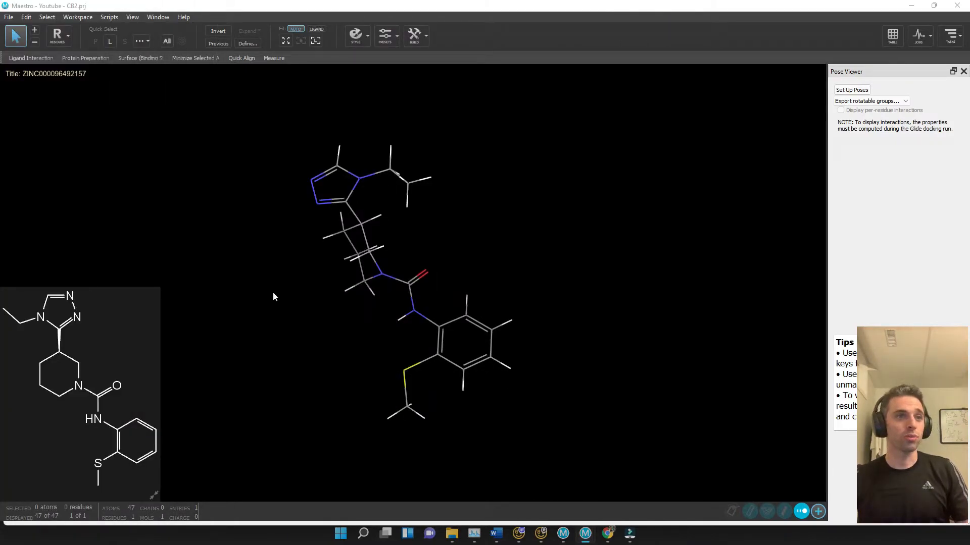
pyautogui.click(950, 35)
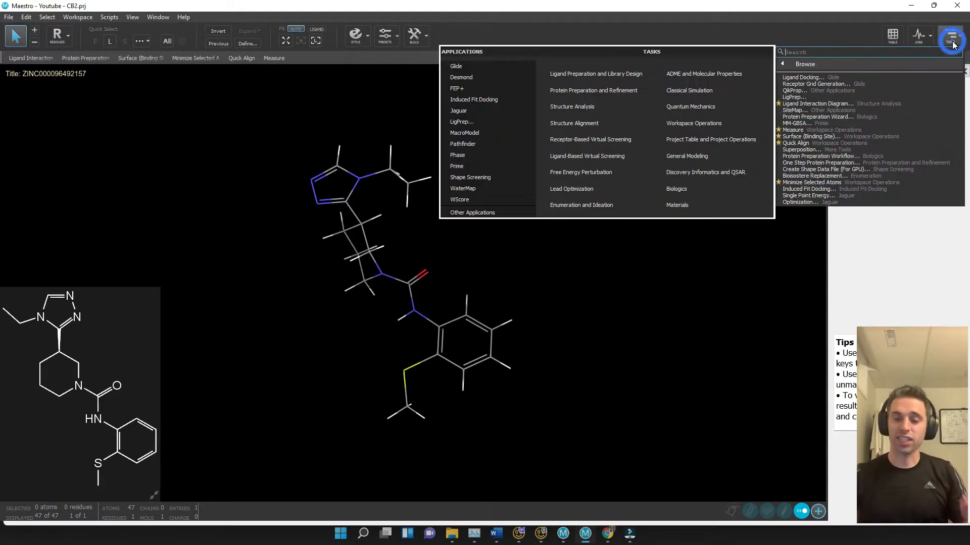
pyautogui.click(891, 76)
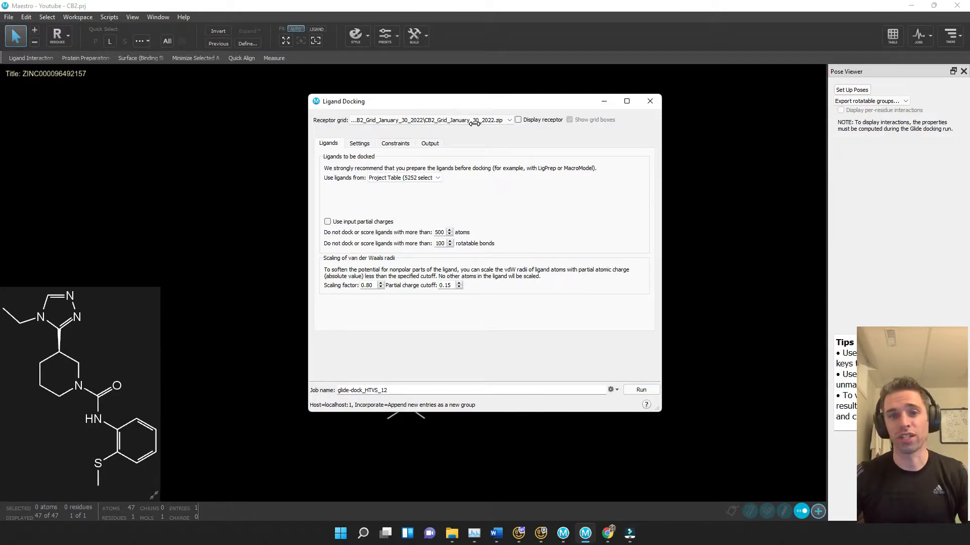
pyautogui.click(399, 178)
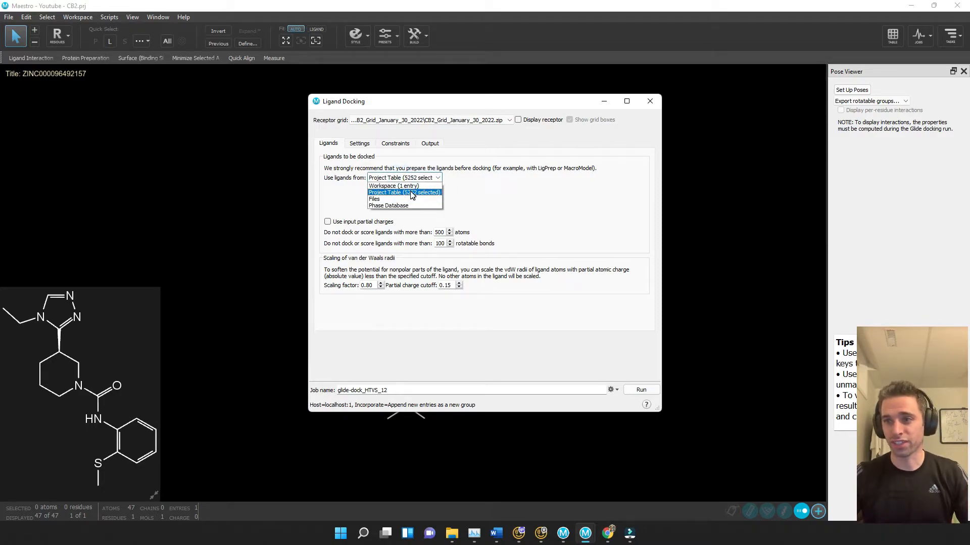
pyautogui.click(411, 195)
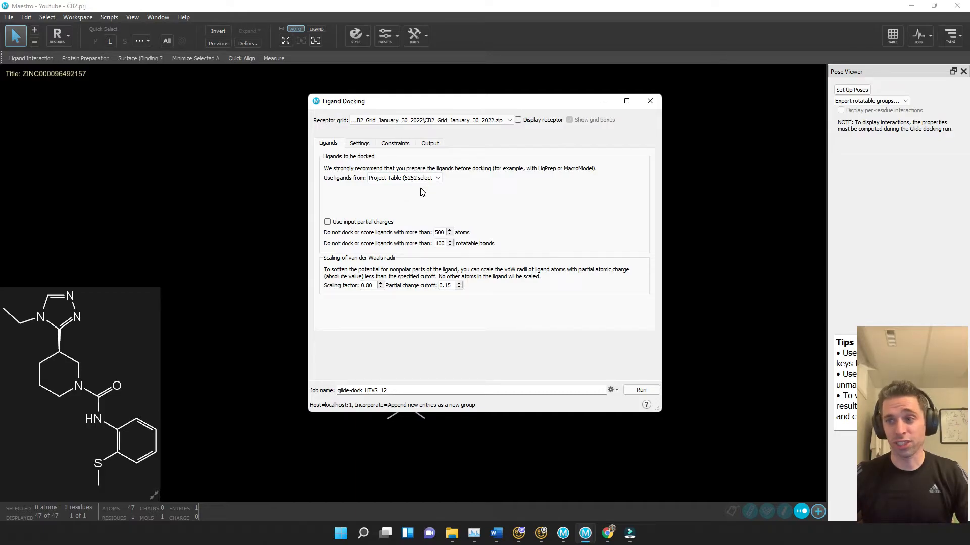
# Set the docking precision to SP (standard precision) and confirm the advanced settings unchanged
pyautogui.click(360, 144)
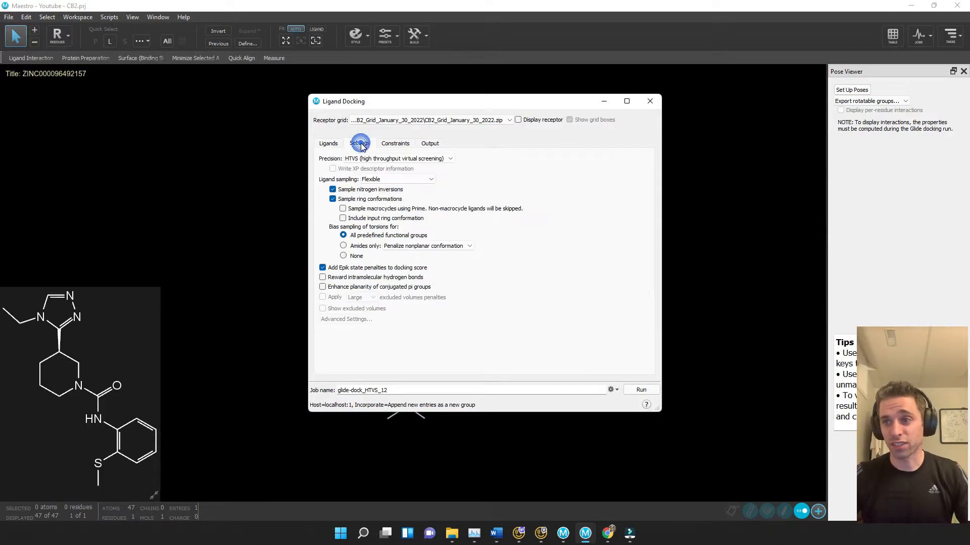
pyautogui.click(396, 159)
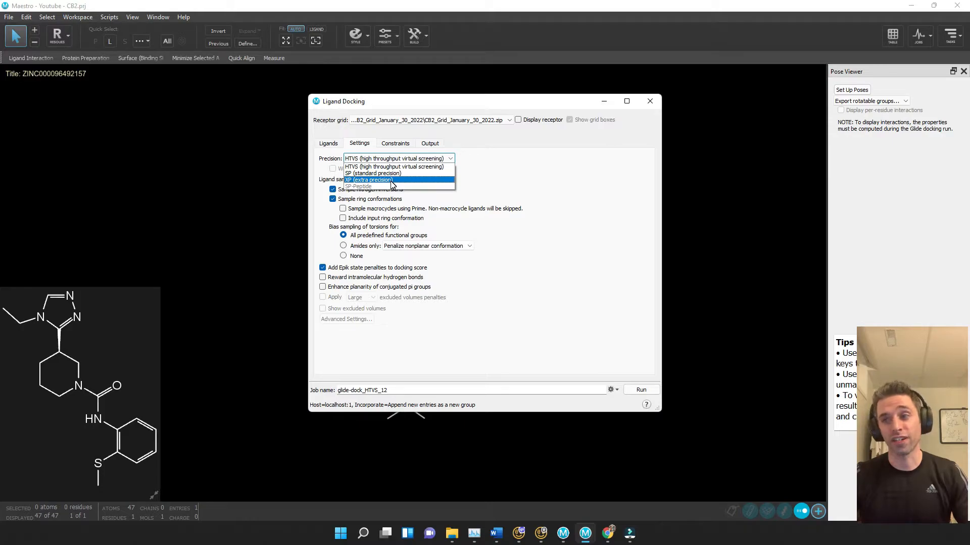
pyautogui.click(394, 174)
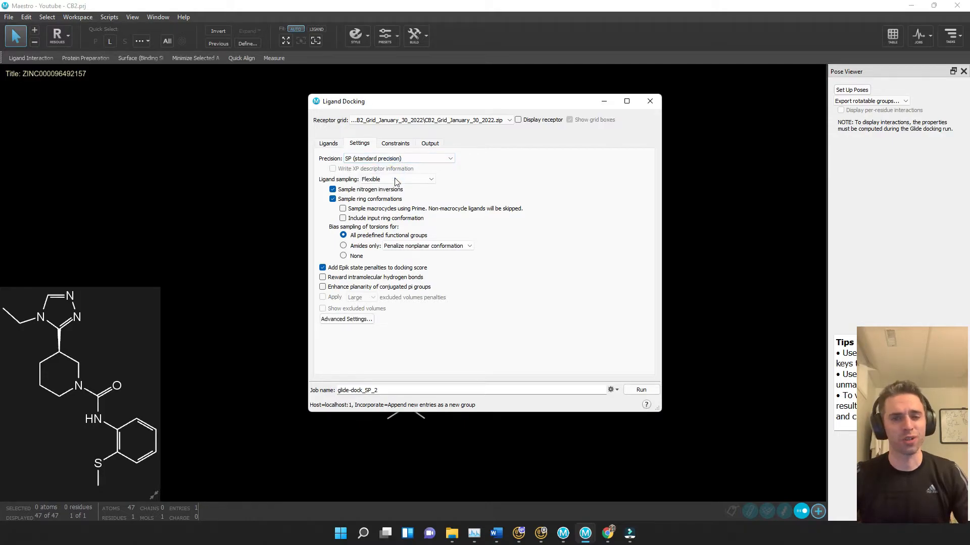
pyautogui.click(370, 319)
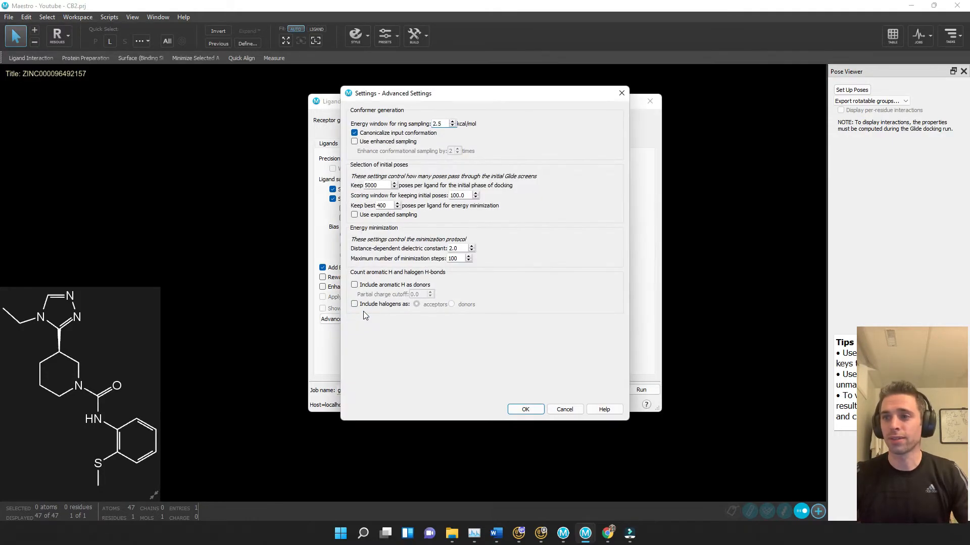
pyautogui.click(526, 410)
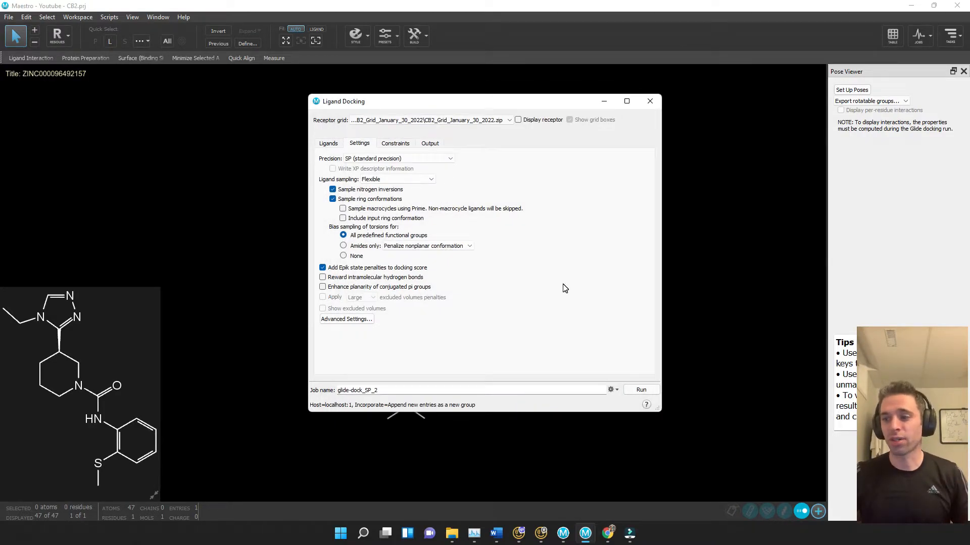
# Name the docking job Glide_SP_CB2_January_31_2022
pyautogui.tripleClick(440, 389)
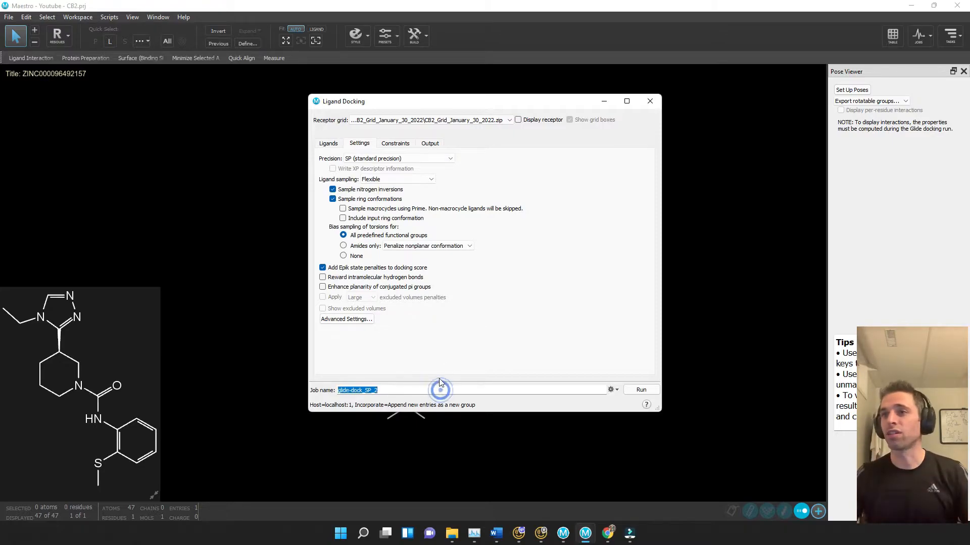
pyautogui.write('G')
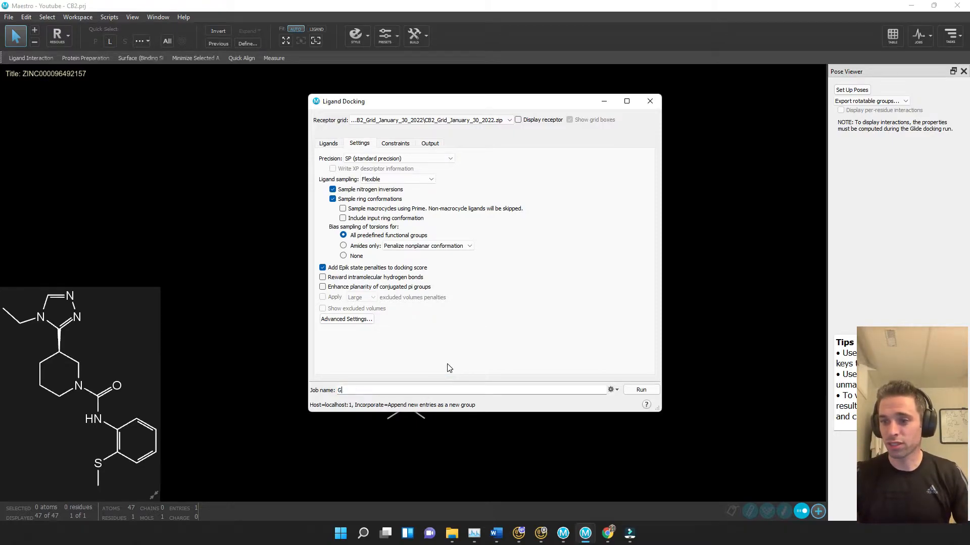
pyautogui.write('lide_SP_')
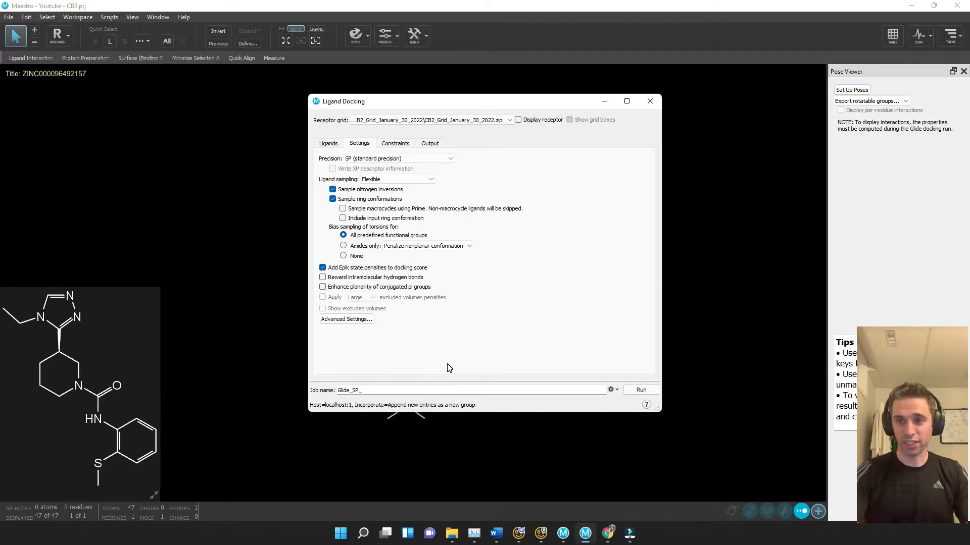
pyautogui.write('CB2')
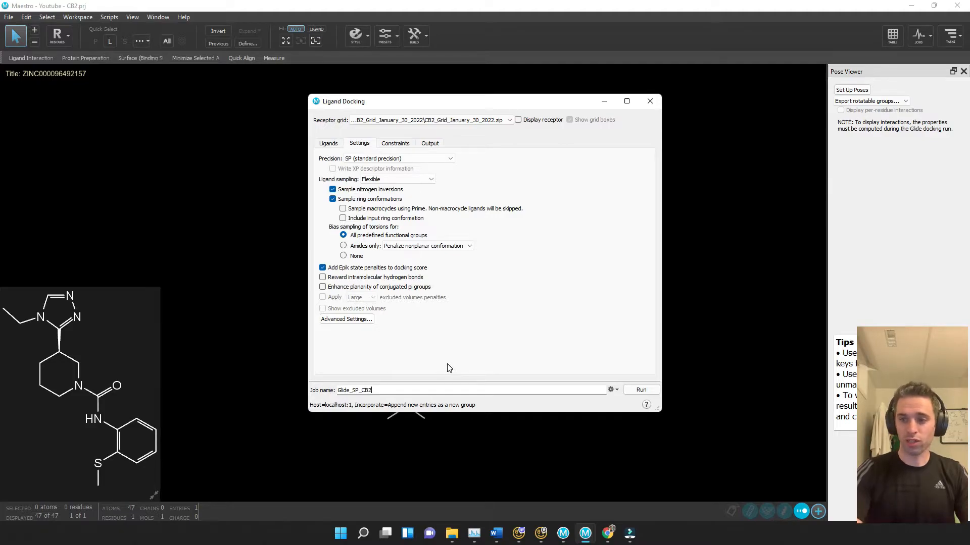
pyautogui.write('_')
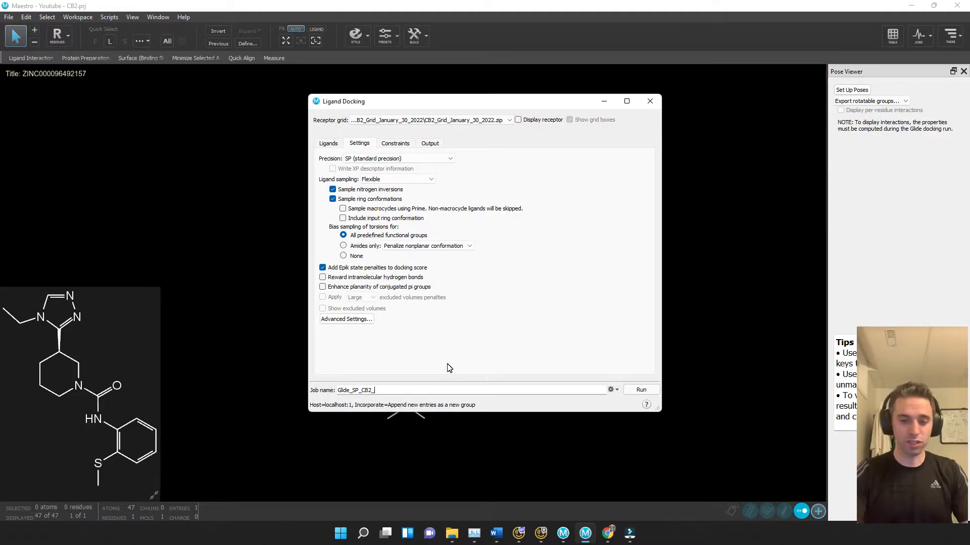
pyautogui.write('Ja')
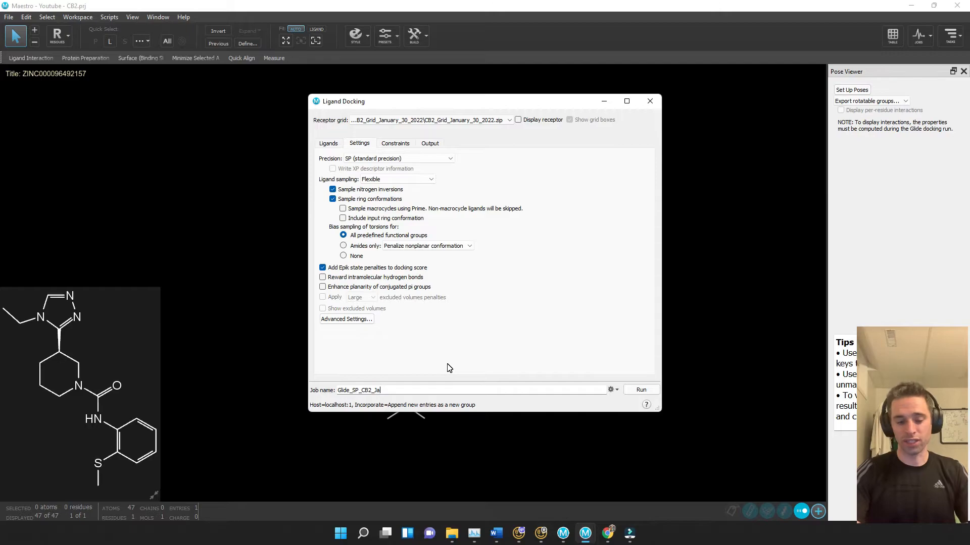
pyautogui.write('nuary_')
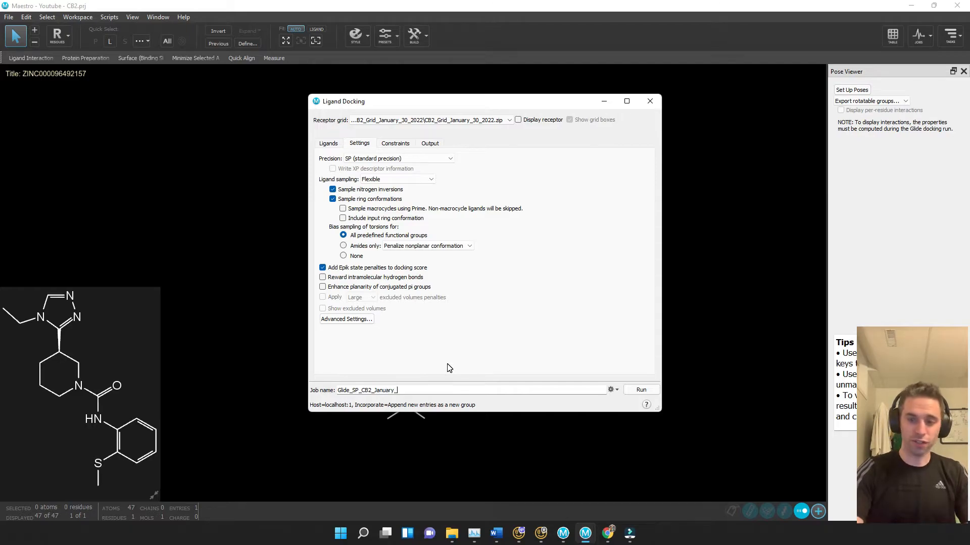
pyautogui.write('31_2022')
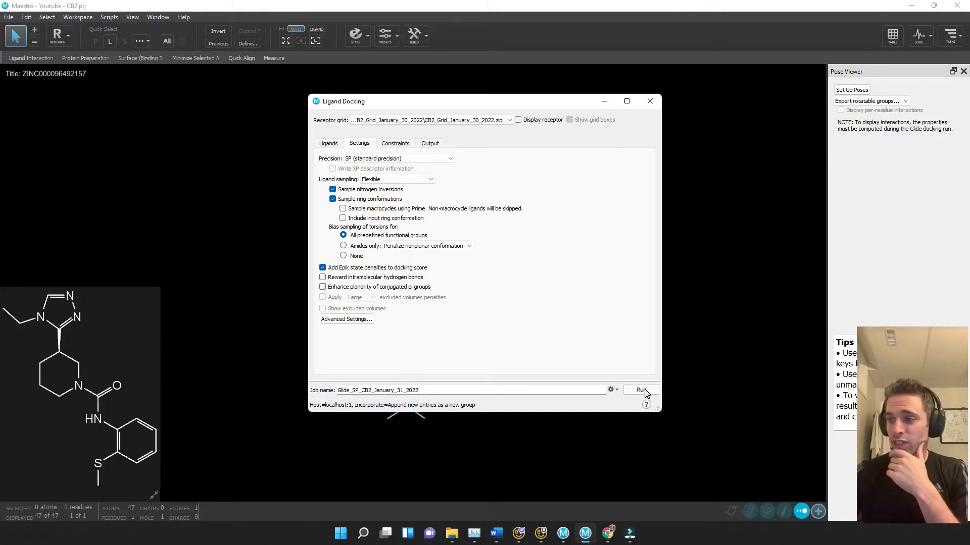
# Review the Constraints, Output, Ligands and Settings tabs, then run the SP docking job
pyautogui.click(393, 144)
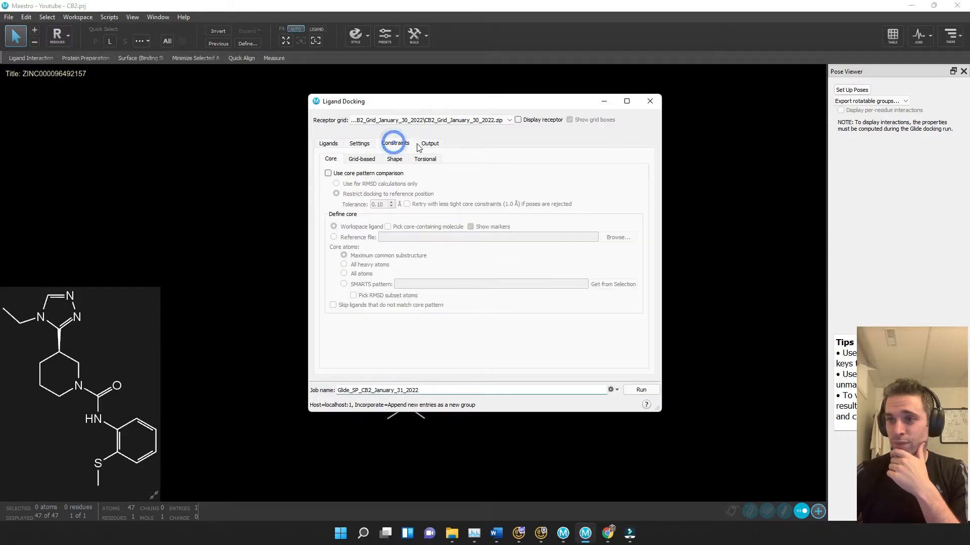
pyautogui.click(429, 144)
pyautogui.click(360, 144)
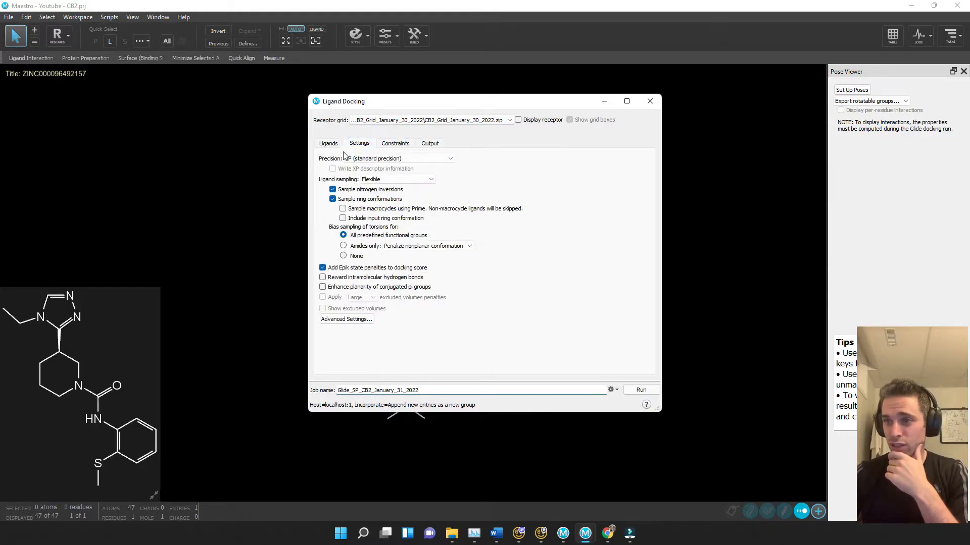
pyautogui.click(327, 145)
pyautogui.click(360, 146)
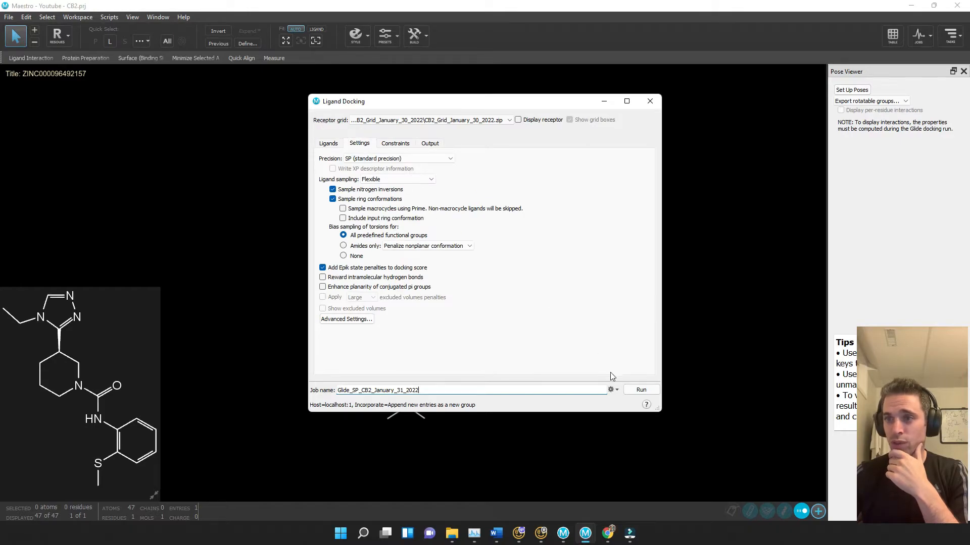
pyautogui.click(638, 391)
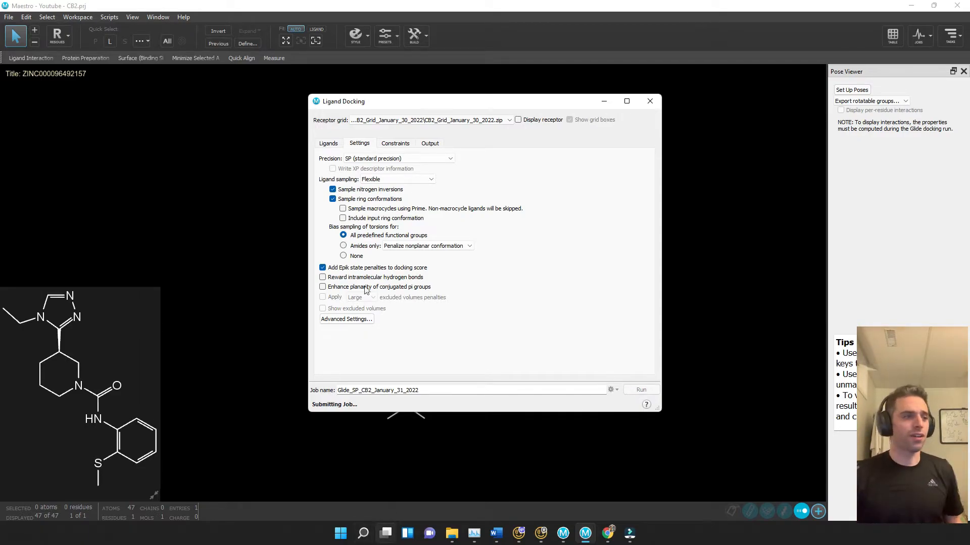
# Open the Calculator app from the Windows search and move its window beside the docking panel
pyautogui.click(366, 534)
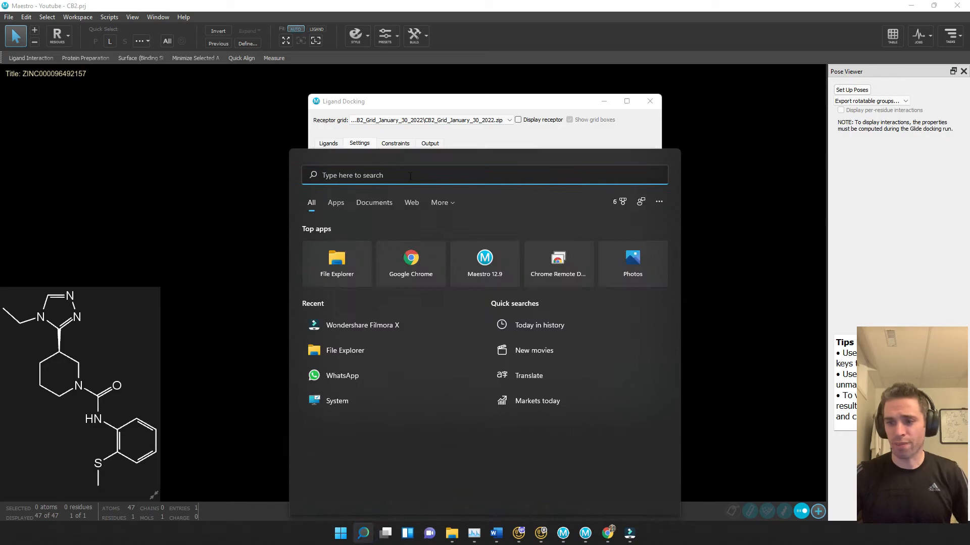
pyautogui.write('calculator')
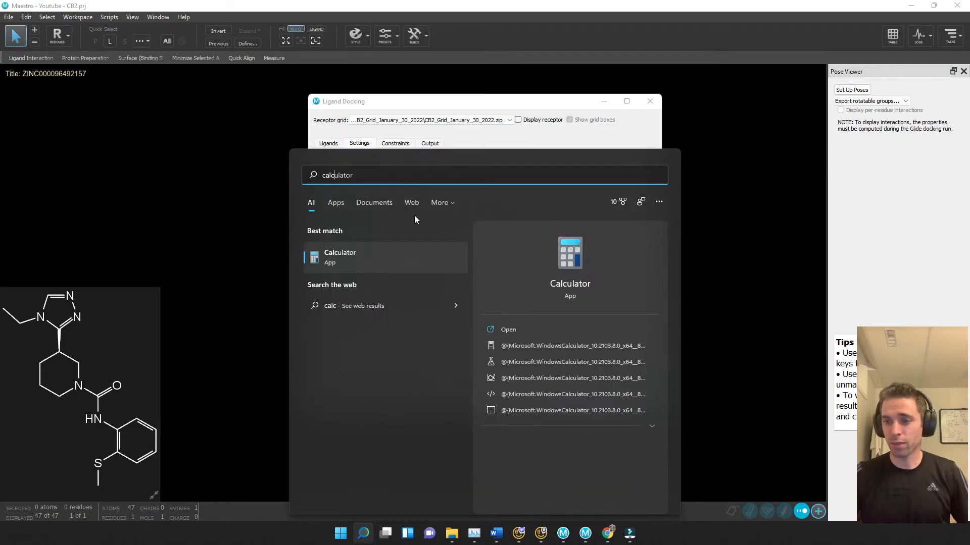
pyautogui.click(370, 259)
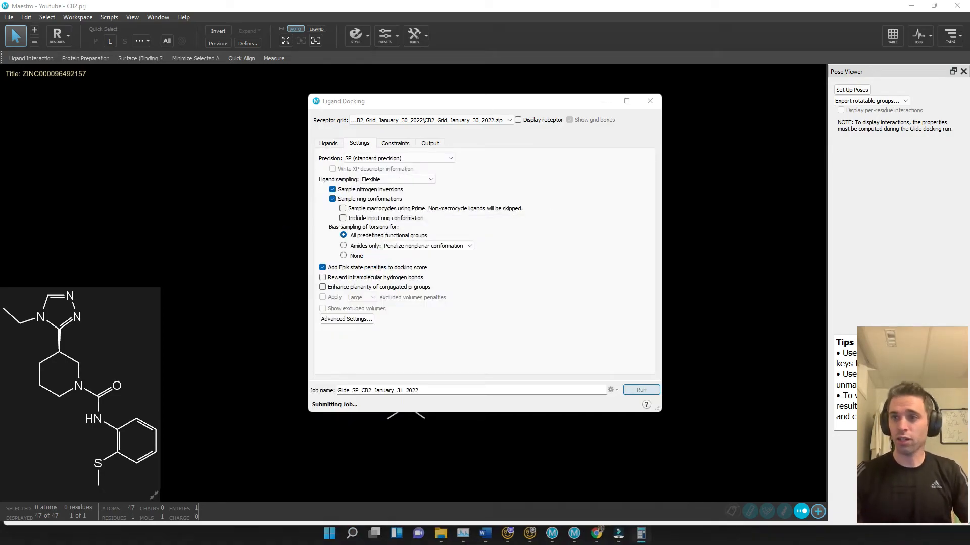
pyautogui.moveTo(495, 98); pyautogui.dragTo(172, 92)
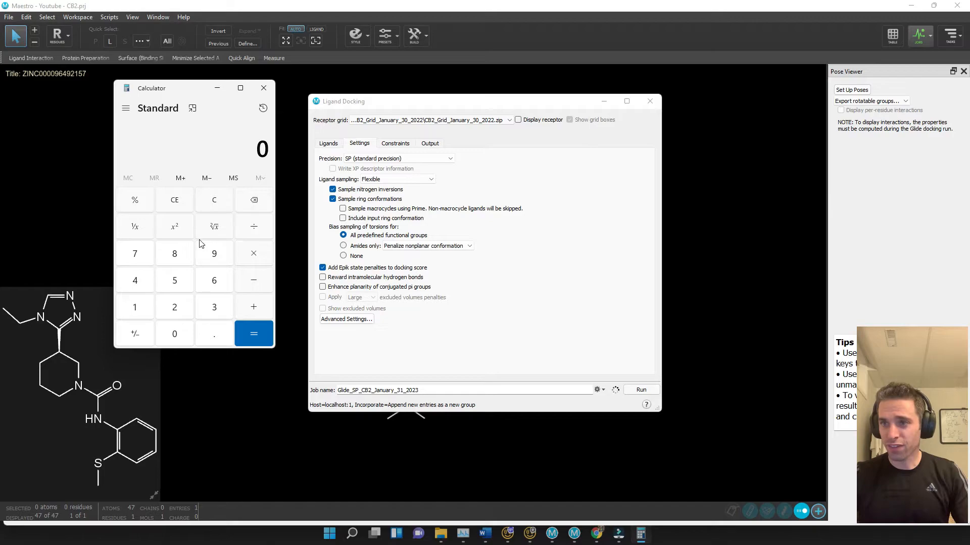
# Multiply 5252 by 10 in the Calculator to estimate the total docking time in seconds
pyautogui.click(183, 286)
pyautogui.click(182, 305)
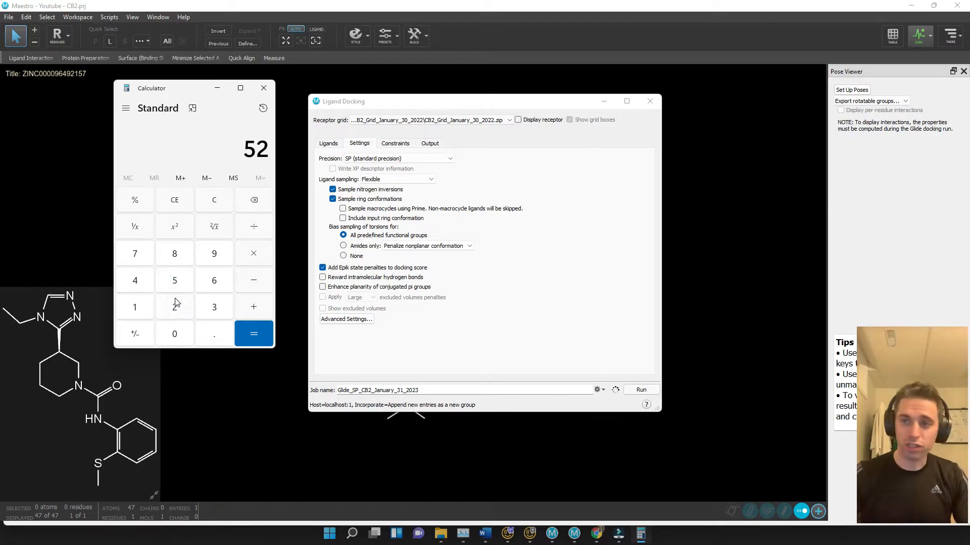
pyautogui.click(177, 286)
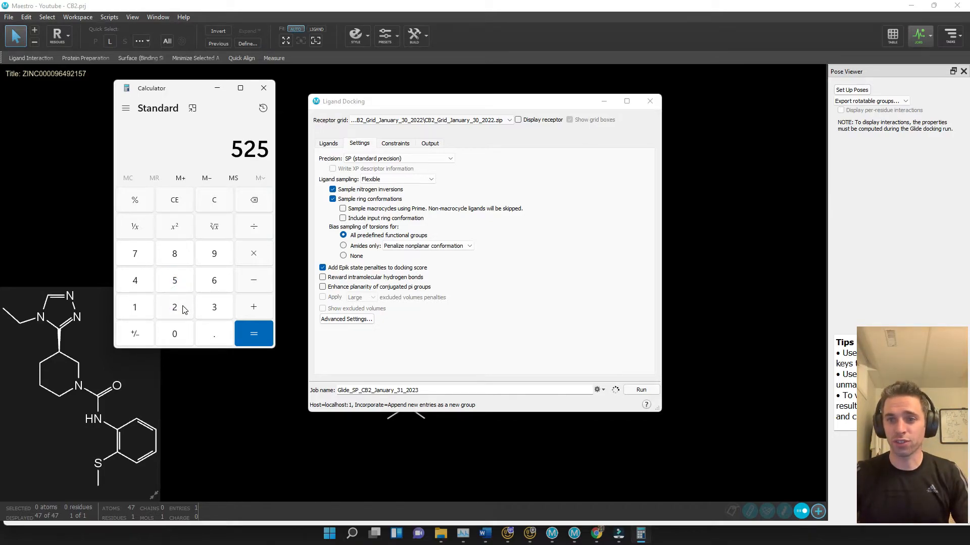
pyautogui.click(183, 307)
pyautogui.click(259, 250)
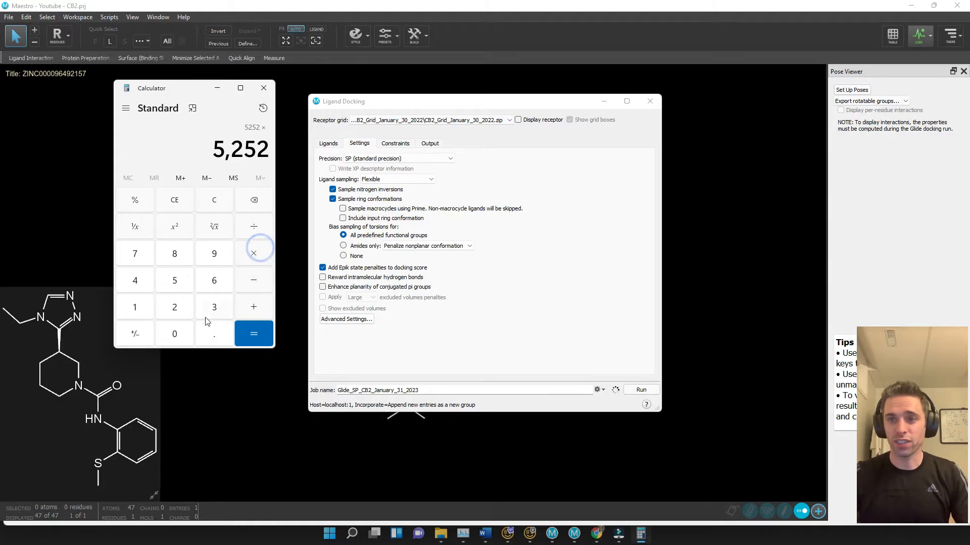
pyautogui.click(136, 308)
pyautogui.click(174, 333)
pyautogui.click(255, 333)
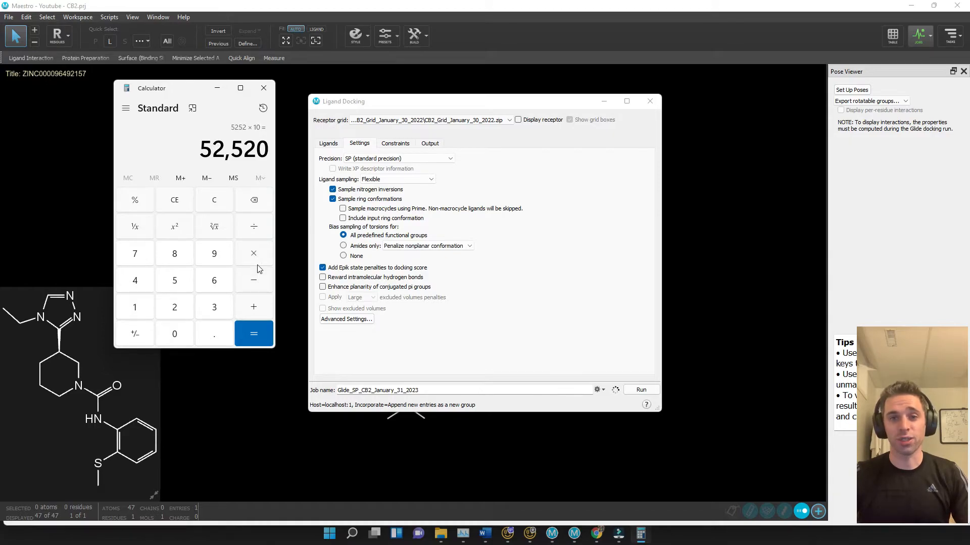
# Divide the result by 60 and again by 60 to convert the estimate into hours
pyautogui.click(254, 227)
pyautogui.click(215, 281)
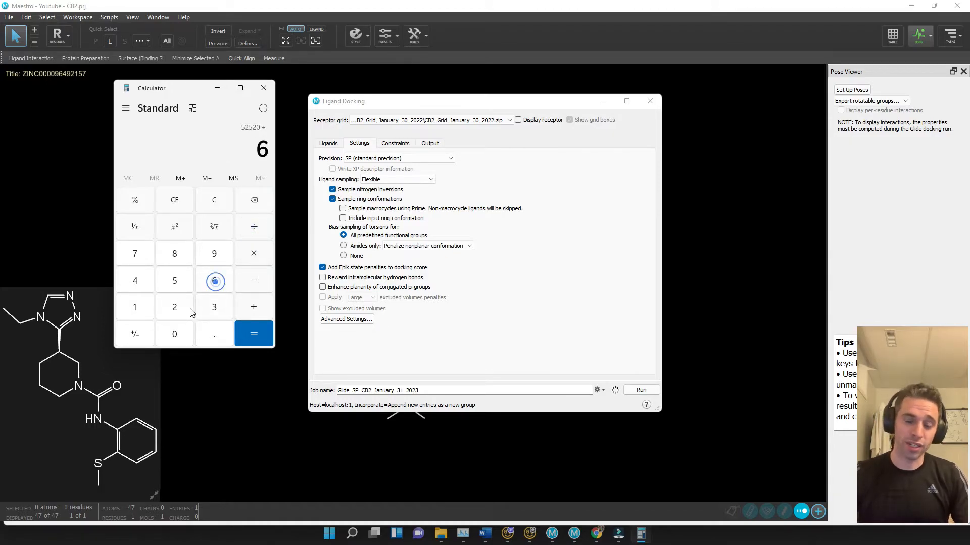
pyautogui.click(177, 330)
pyautogui.click(246, 337)
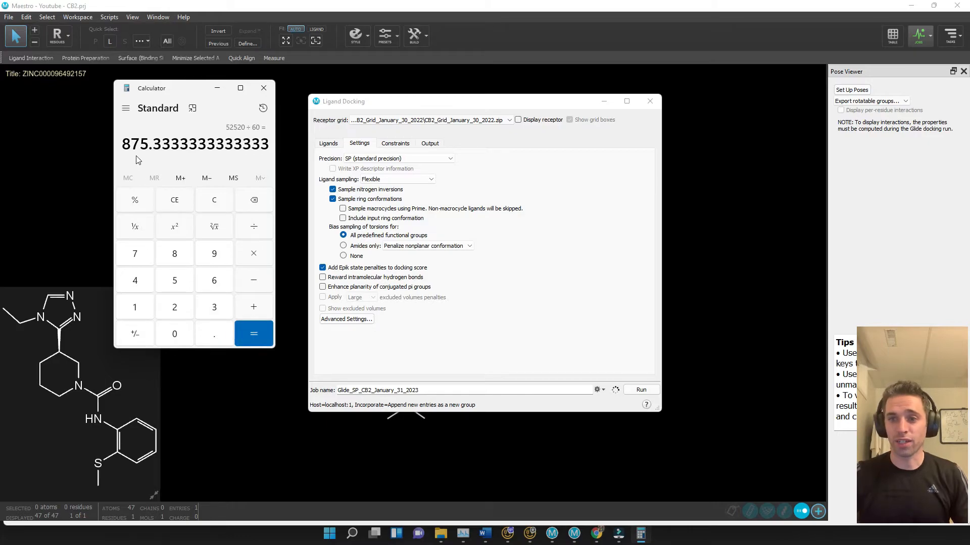
pyautogui.click(259, 229)
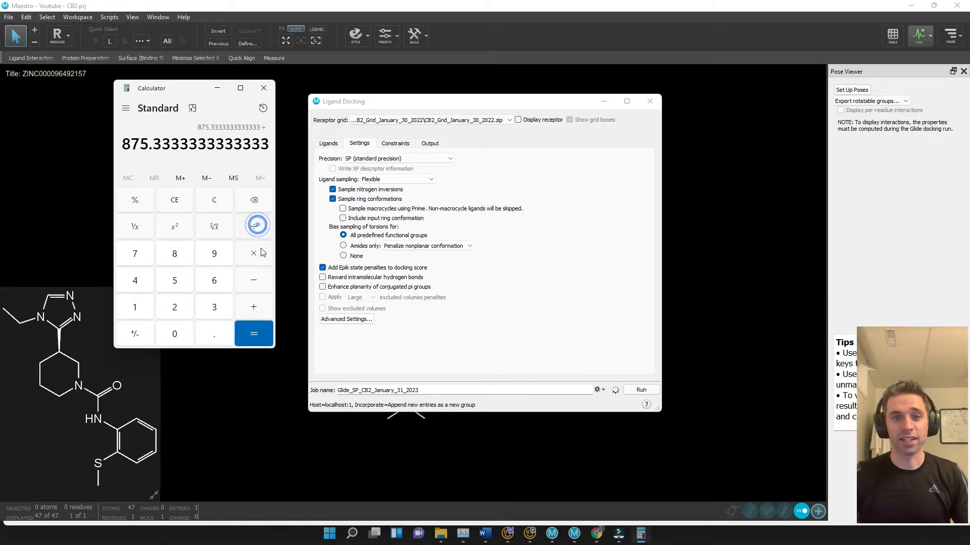
pyautogui.click(214, 281)
pyautogui.click(175, 331)
pyautogui.click(256, 337)
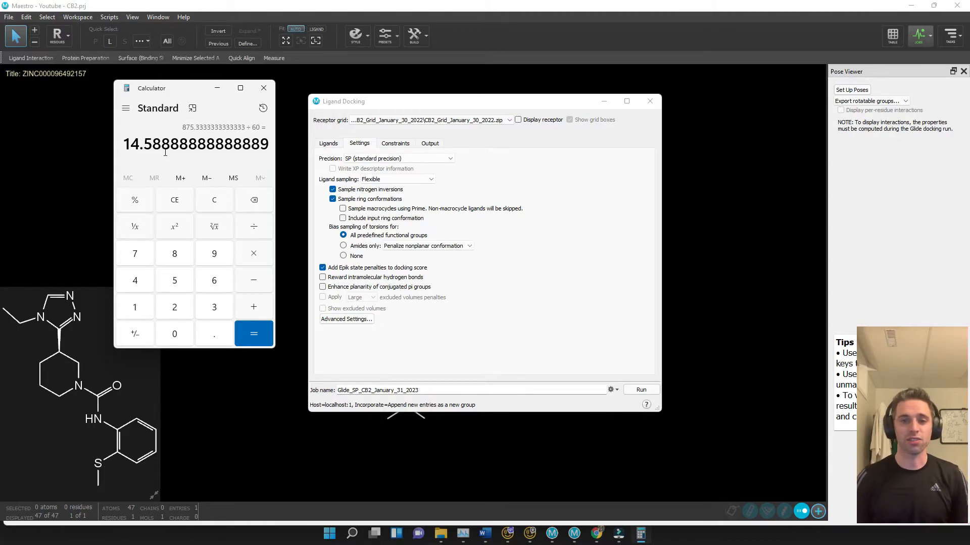
# Return to Maestro and check the running Glide_SP_CB2_January_31_2022 job in the jobs list and the Monitor window
pyautogui.click(574, 534)
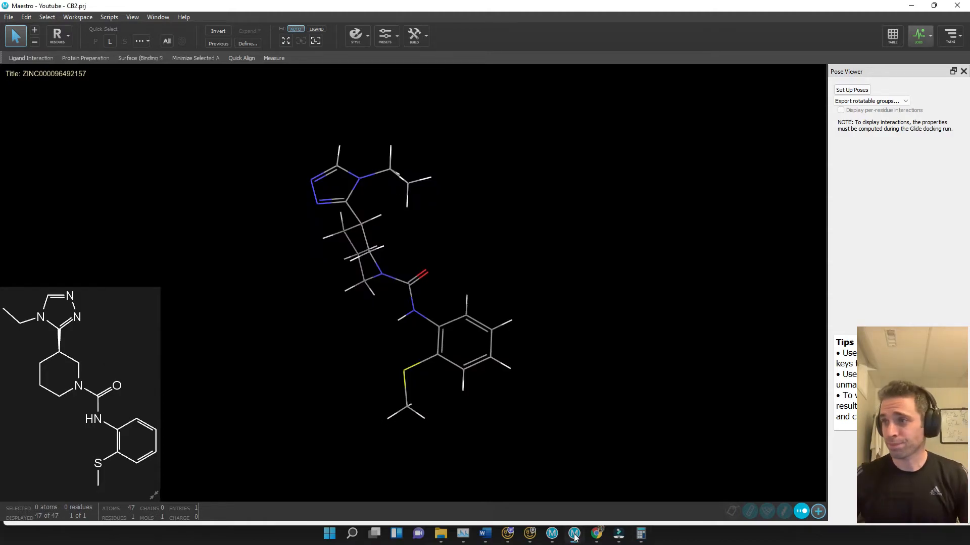
pyautogui.click(920, 35)
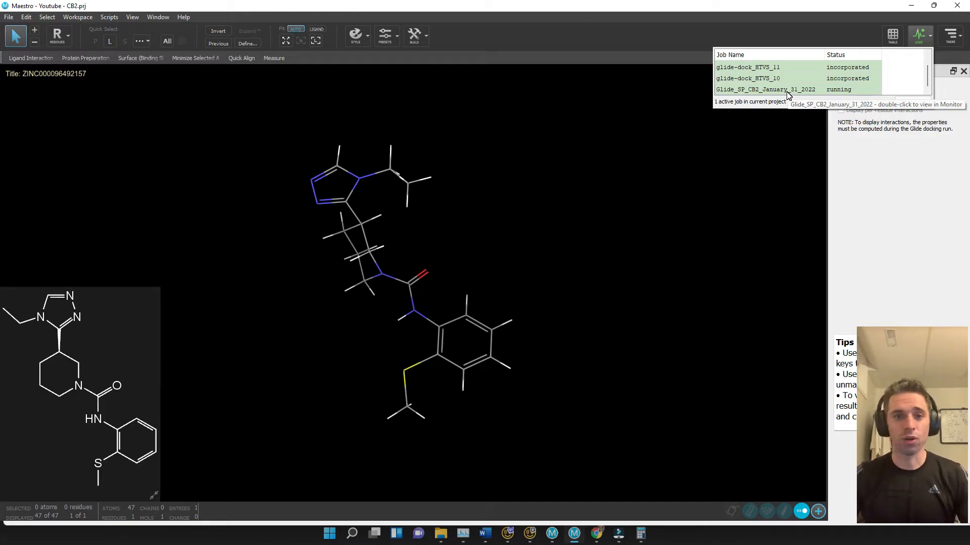
pyautogui.click(572, 536)
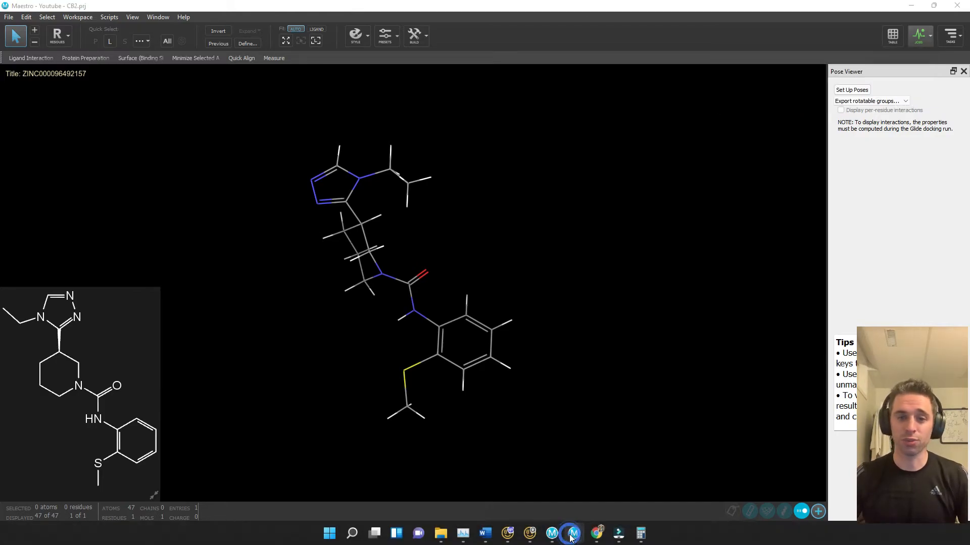
pyautogui.moveTo(571, 537)
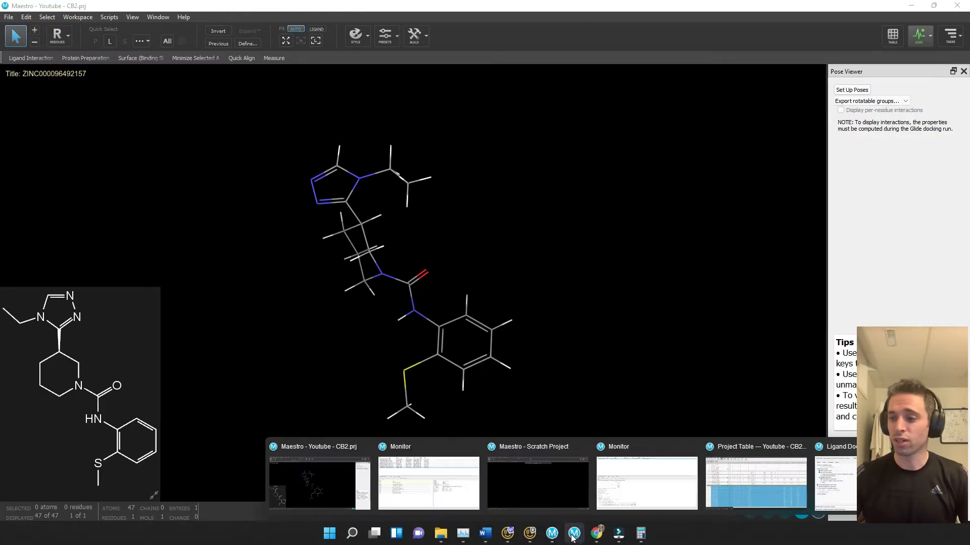
pyautogui.click(652, 499)
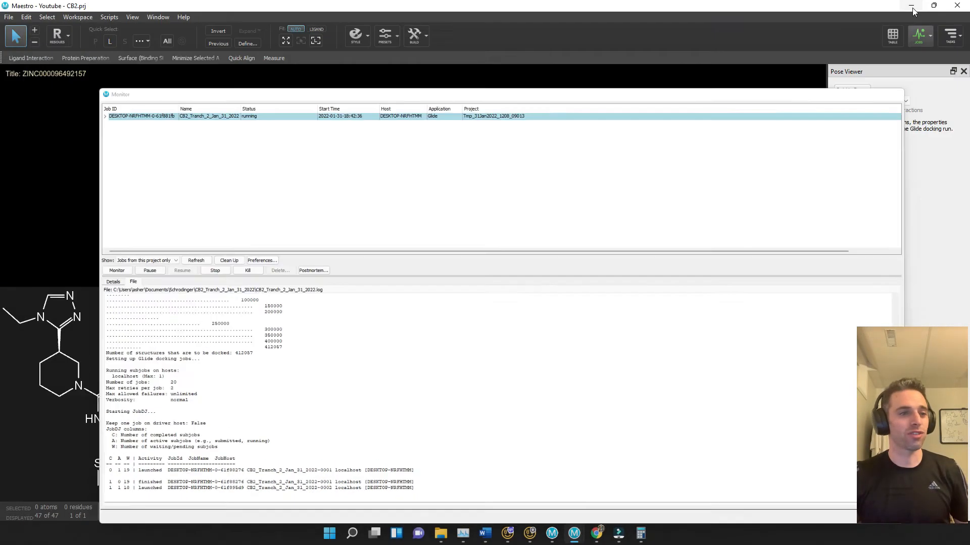
pyautogui.click(915, 8)
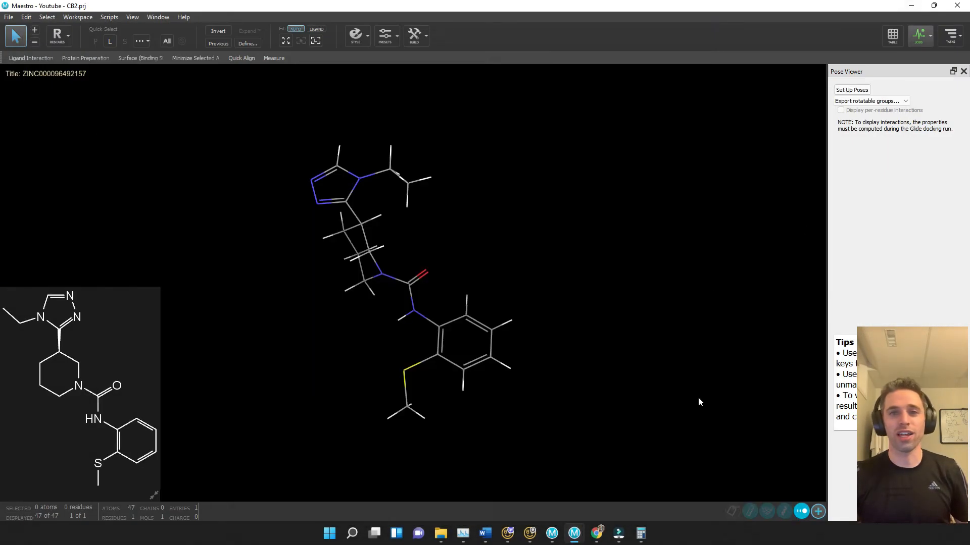
pyautogui.click(929, 37)
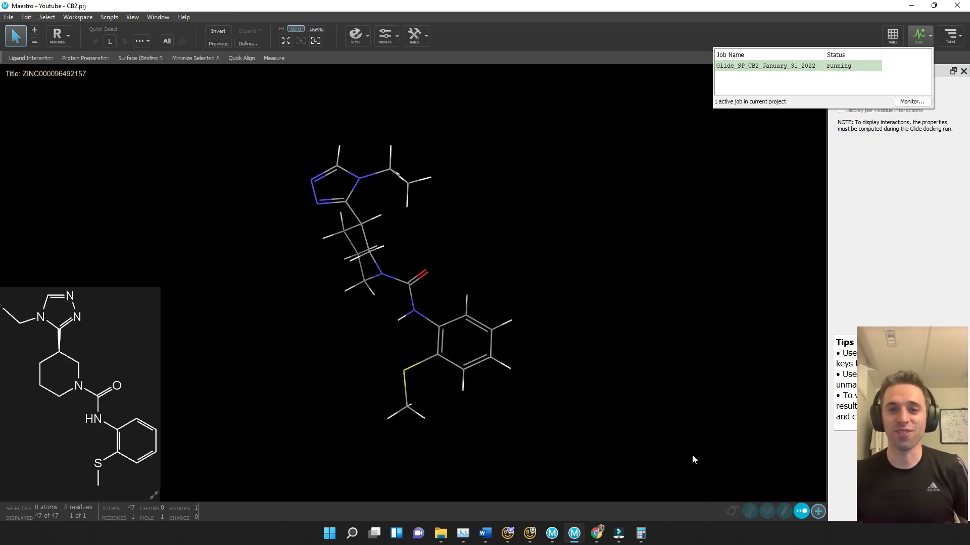
# Bring the Calculator window back and close it
pyautogui.click(641, 533)
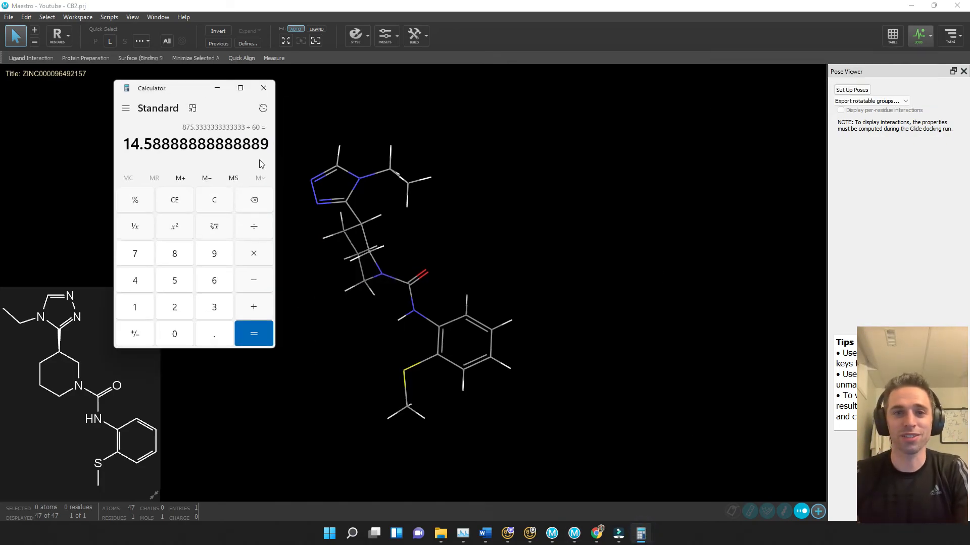
pyautogui.click(263, 88)
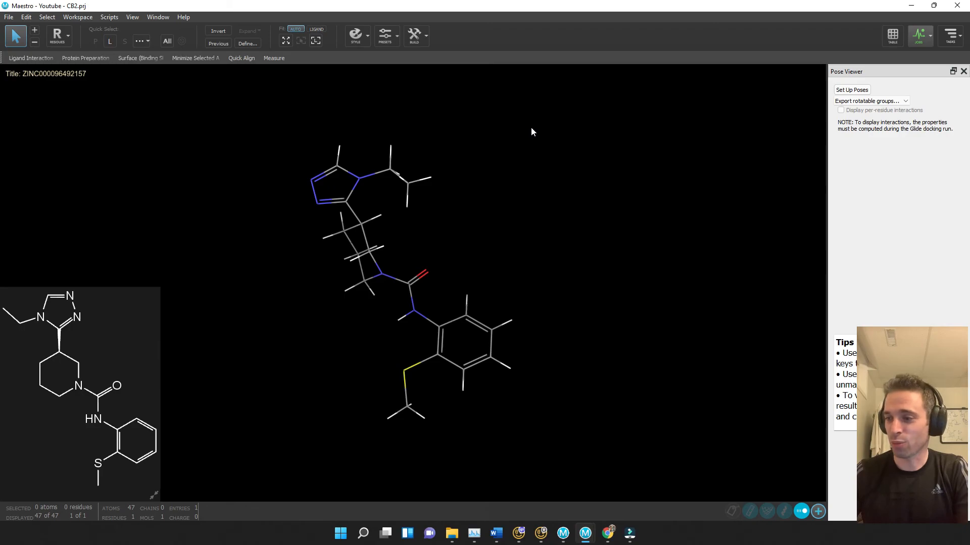